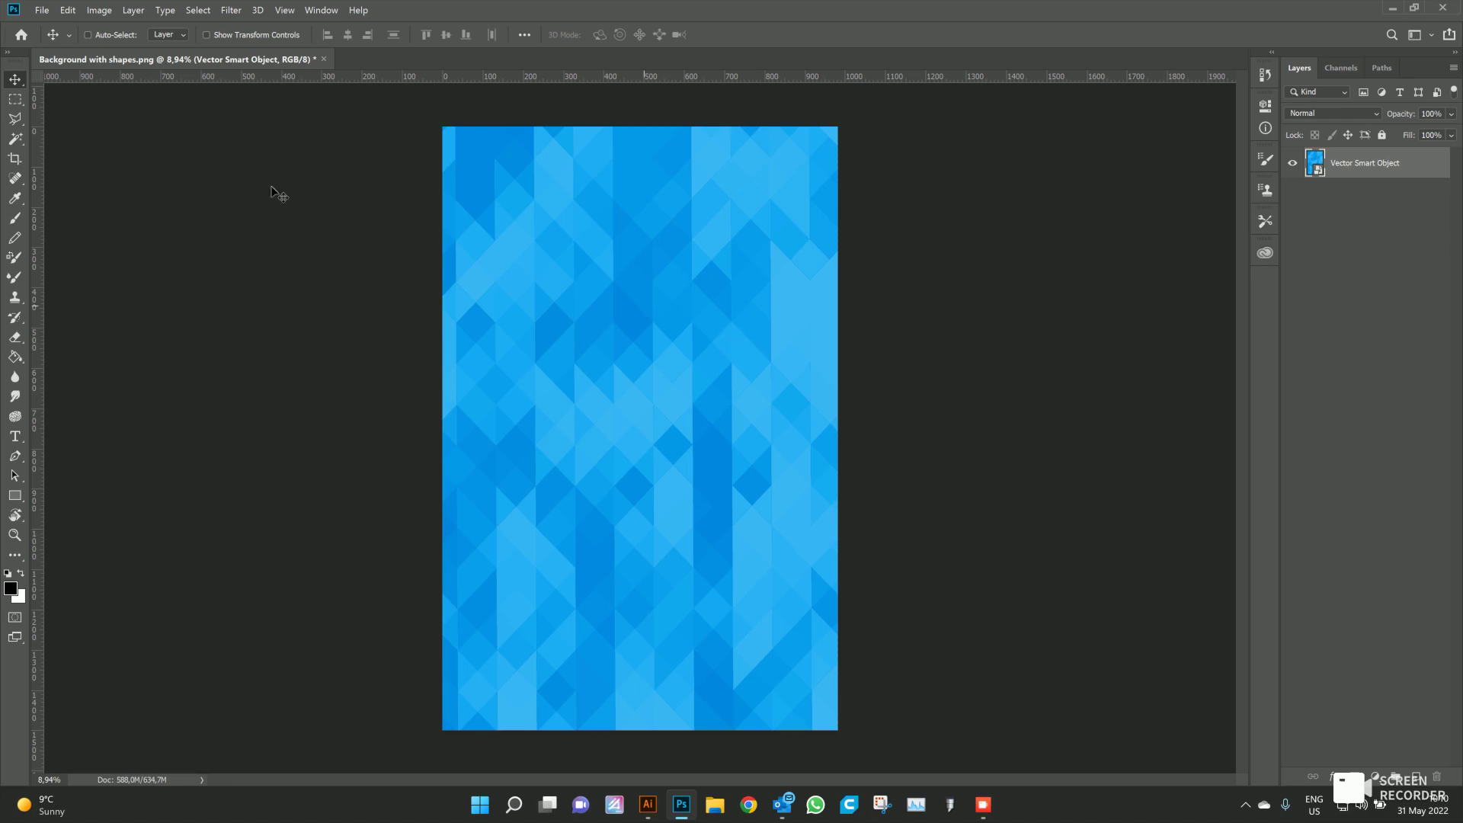
Create a new document 2700 mm wide and 540 mm high at 300 pixels/inch in RGB Color.
click(42, 11)
click(52, 30)
click(392, 533)
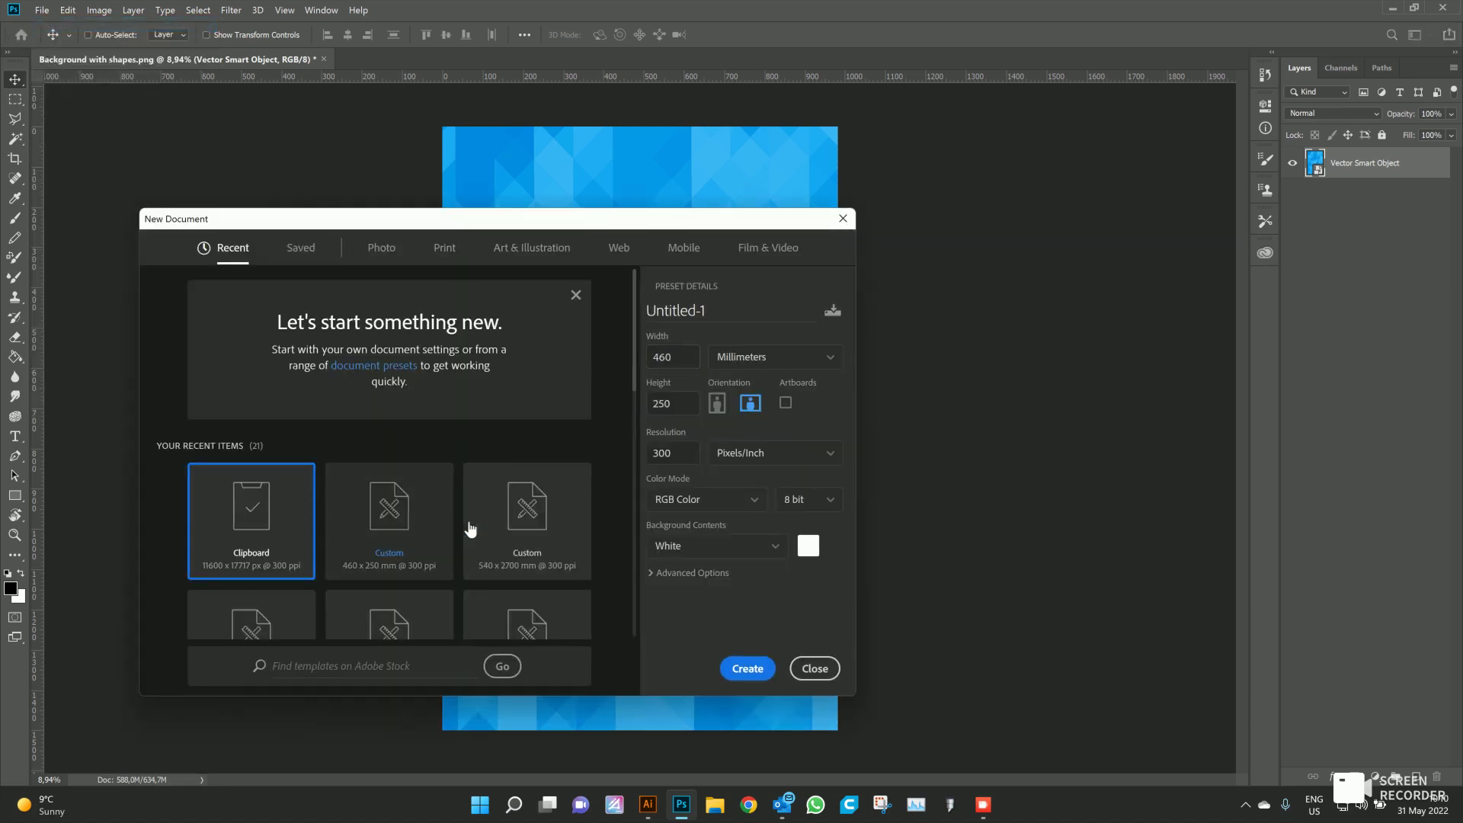
double_click(663, 357)
text(2700)
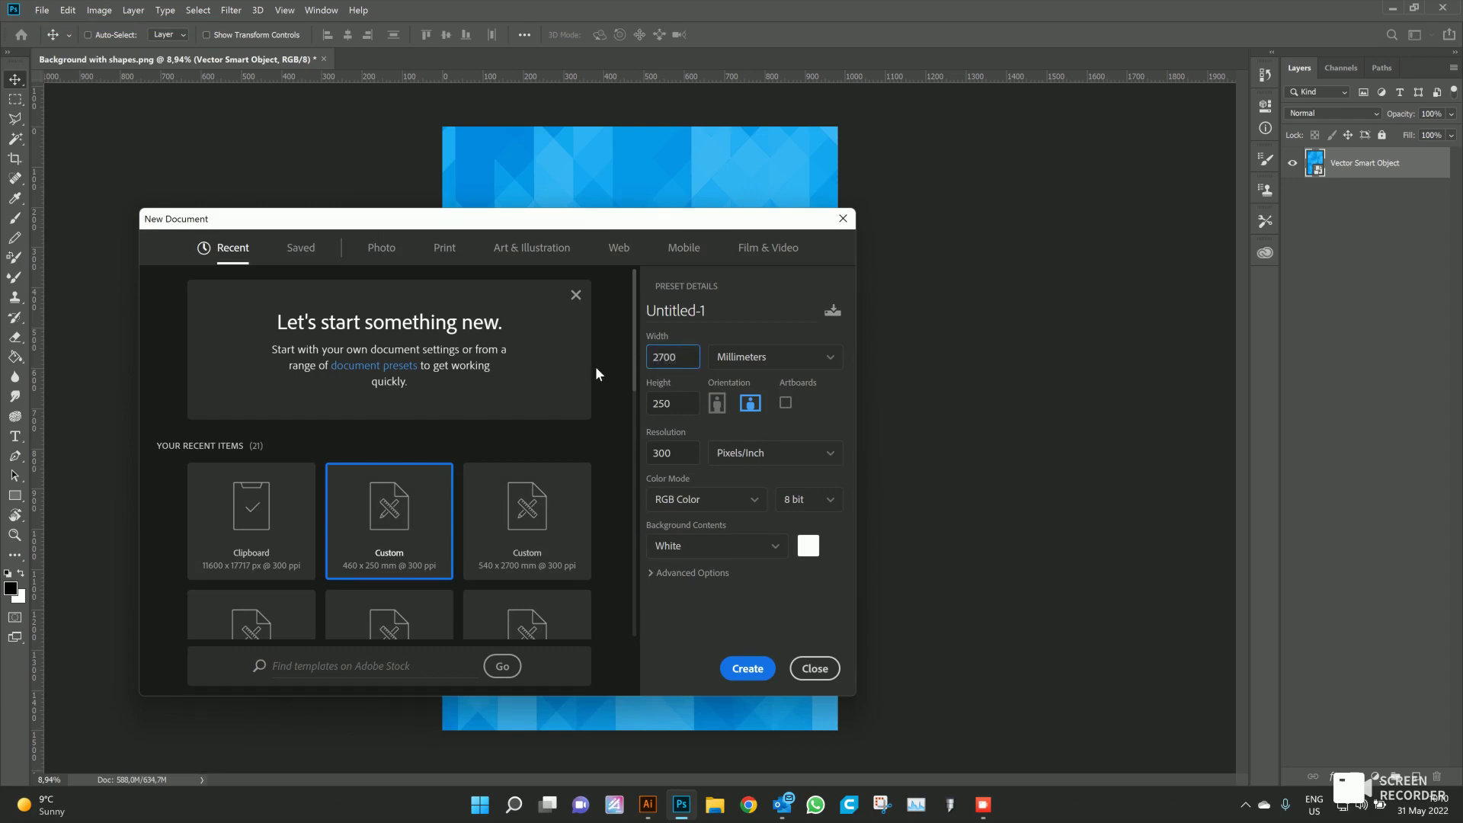
key(Tab)
text(540)
click(756, 676)
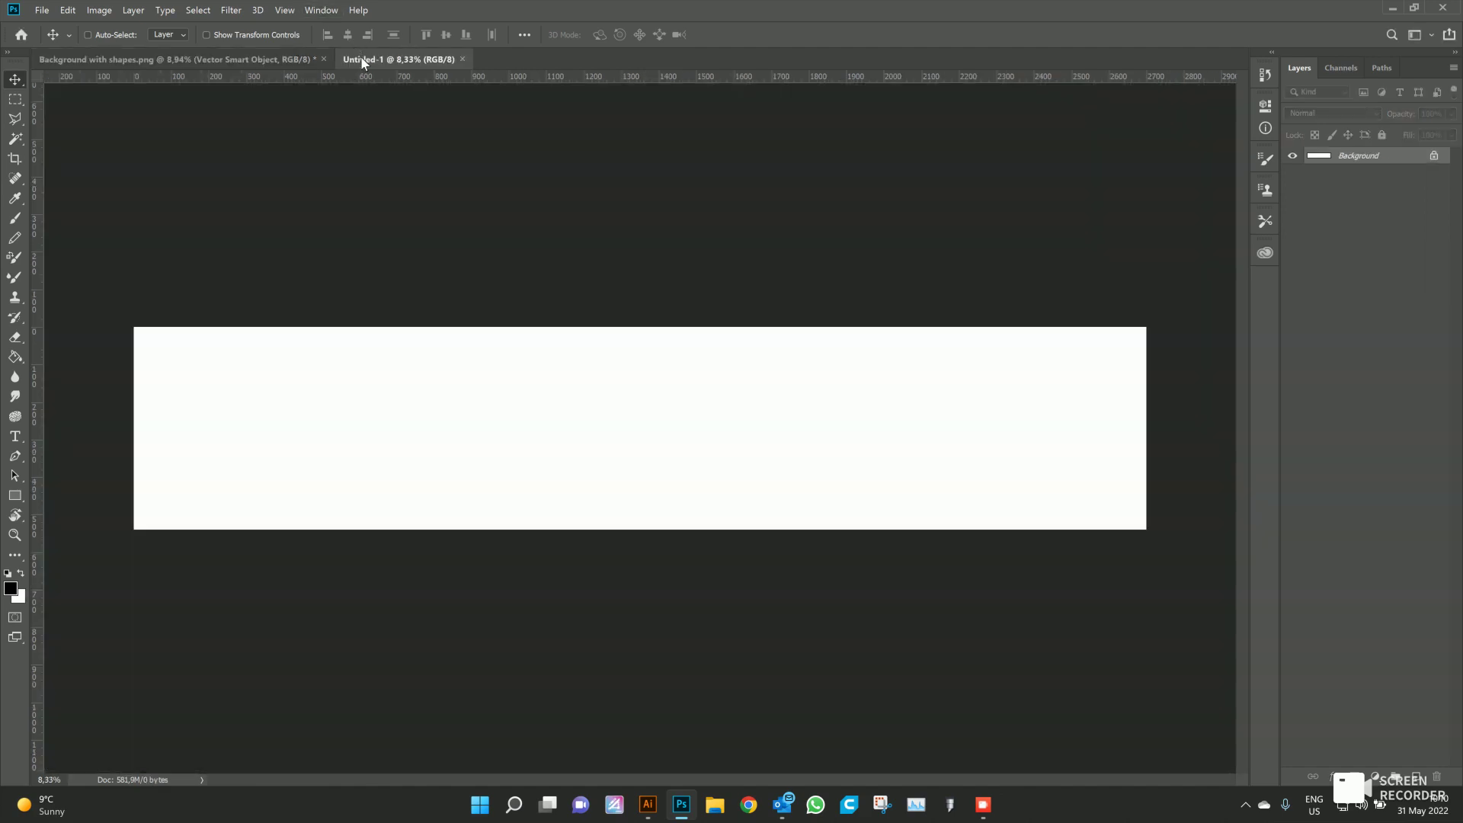
Copy the blue shapes pattern into the 2700 x 540 mm document, rotate it to landscape and align it with the canvas's left end.
click(254, 59)
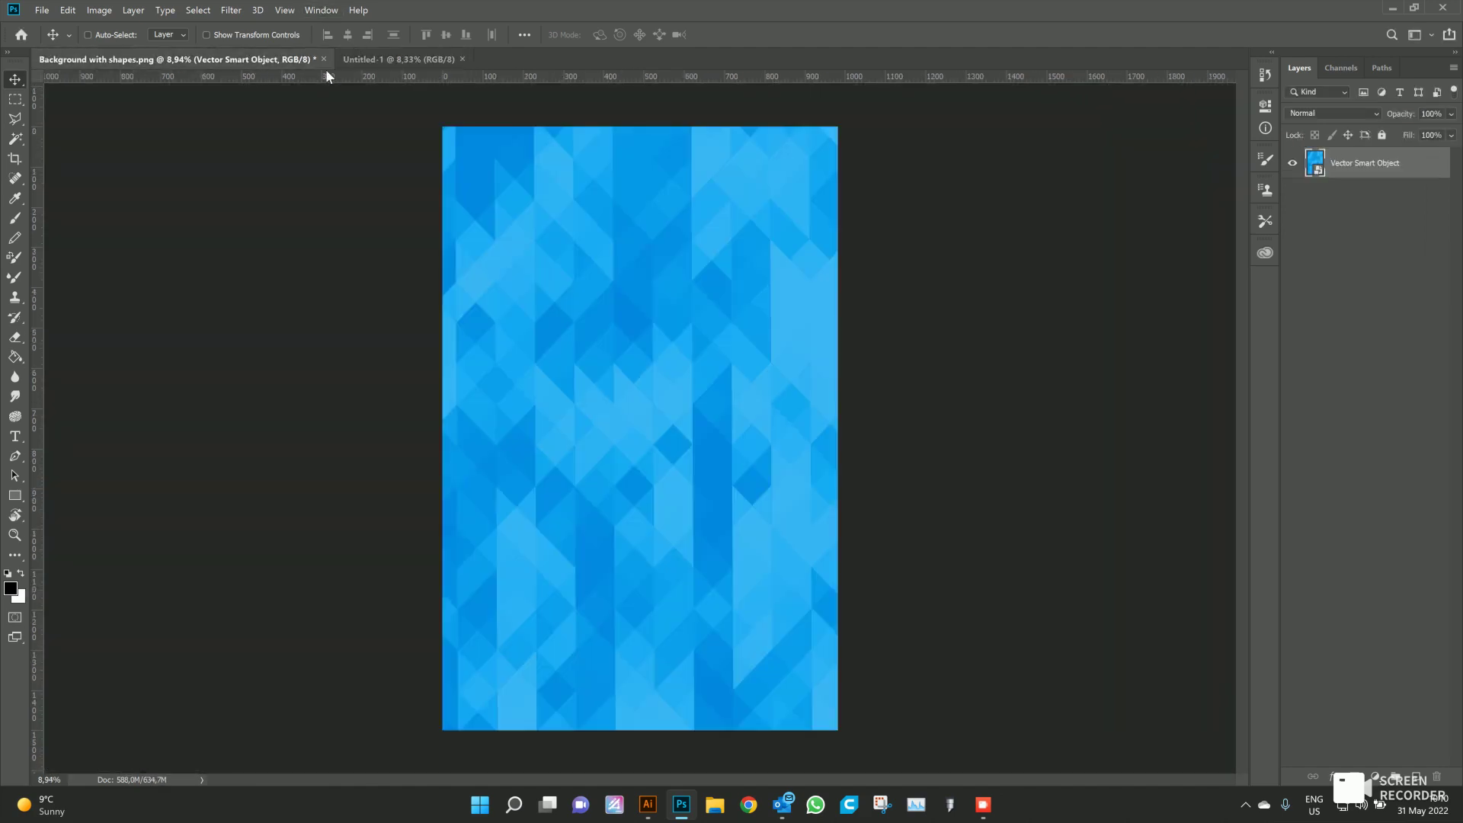
click(386, 61)
click(263, 58)
drag(504, 368, 624, 402)
key(ctrl+t)
drag(808, 457, 838, 157)
drag(474, 386, 259, 433)
key(Return)
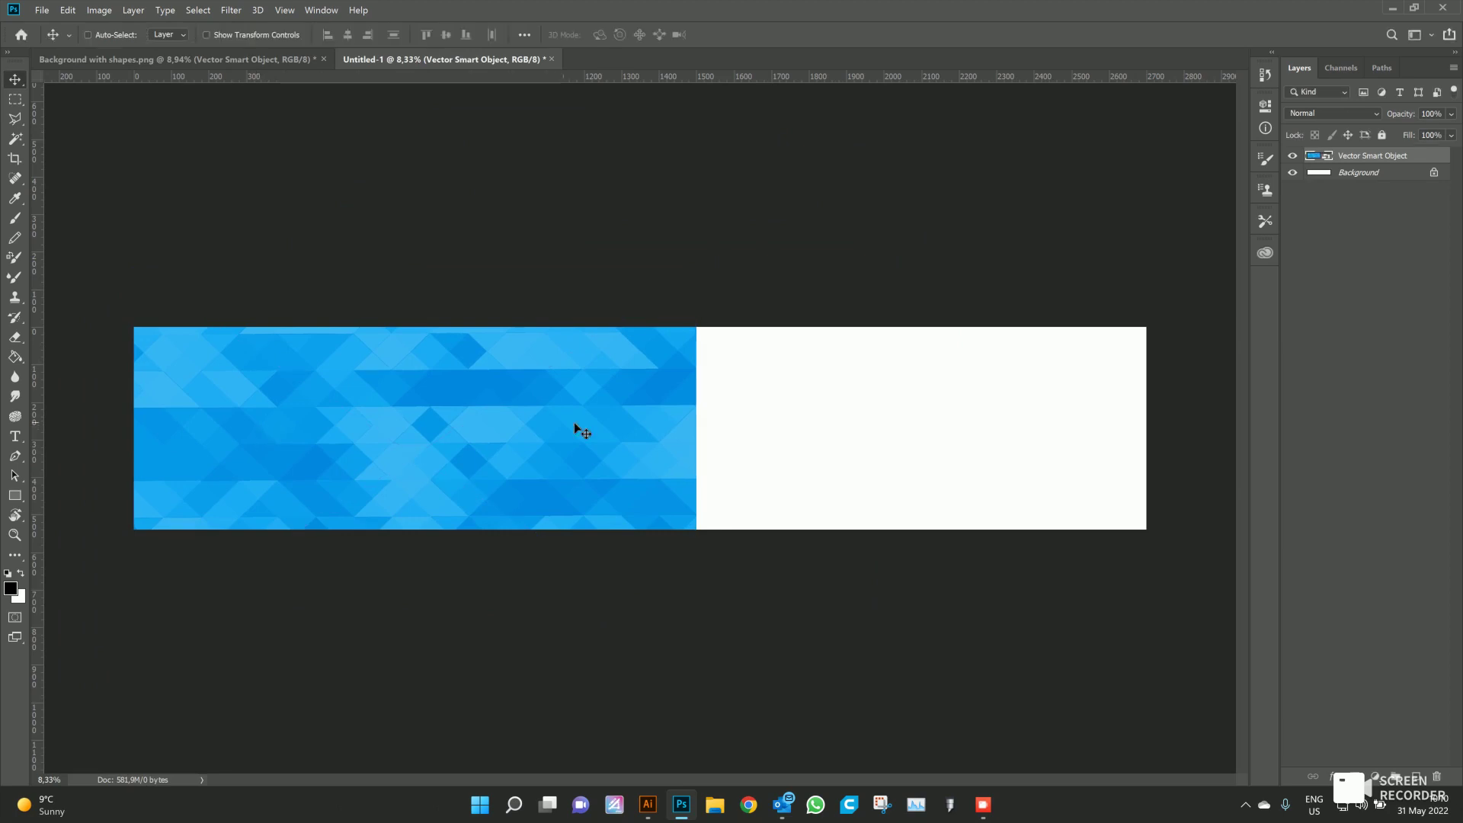
Duplicate the blue pattern layer and position the copy to fill the right half of the 2700 x 540 mm canvas.
drag(605, 431, 1057, 418)
key(ctrl+j)
scroll(653, 397, up, 5)
drag(654, 399, 695, 424)
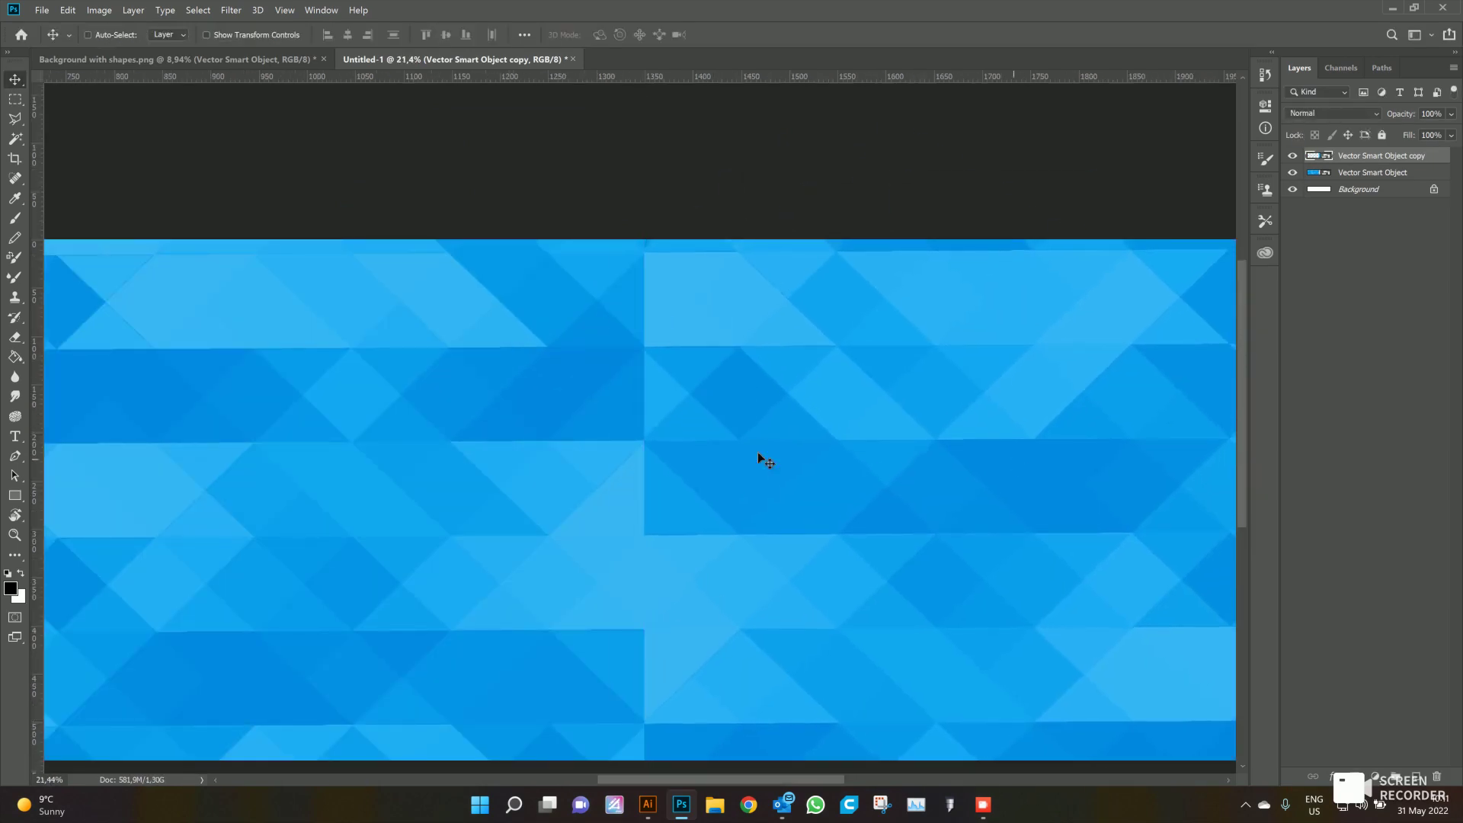
scroll(561, 393, down, 5)
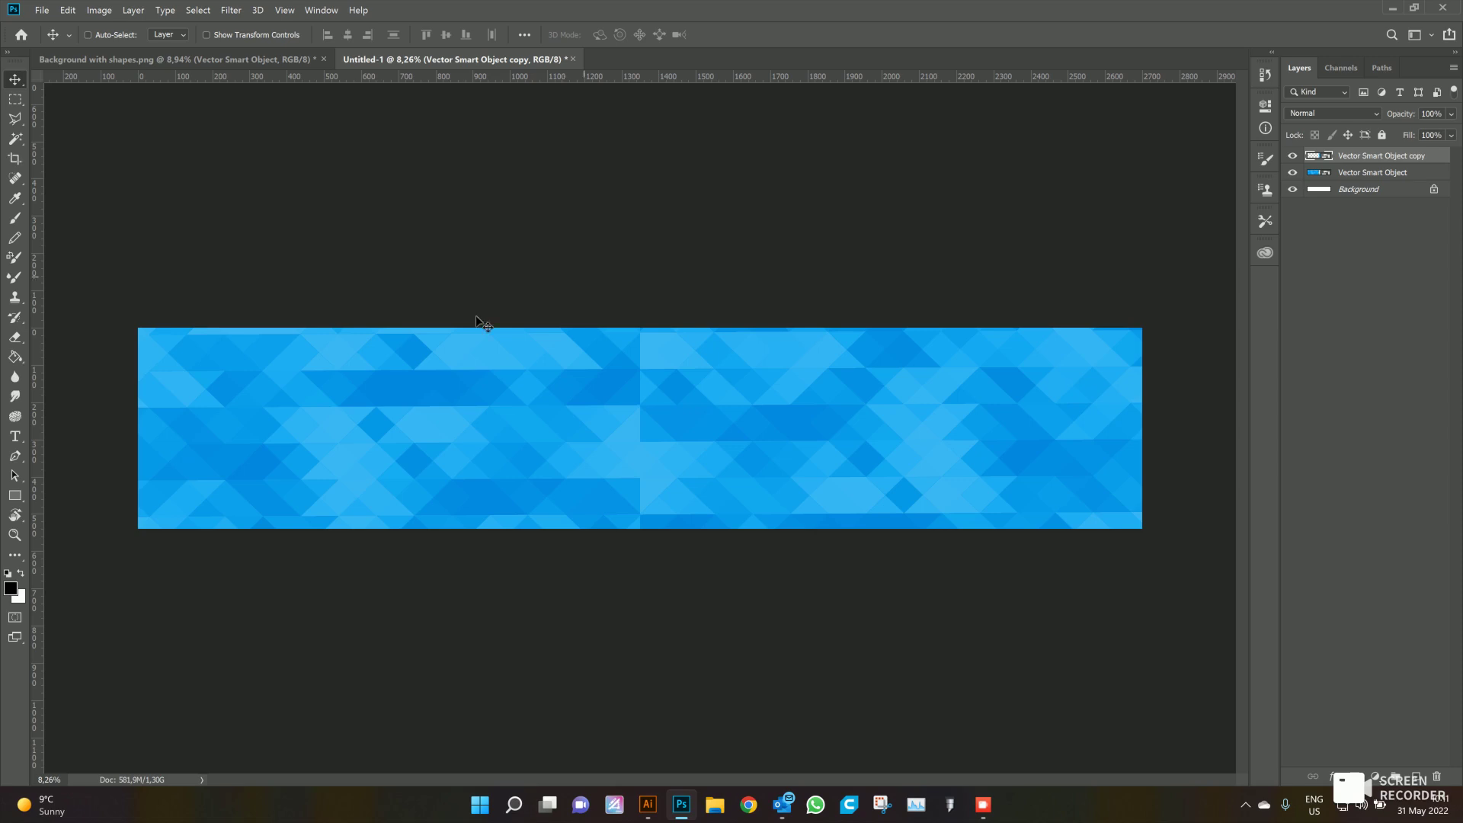
Create a new document 460 mm wide and 250 mm high at 300 pixels/inch.
click(41, 10)
click(55, 25)
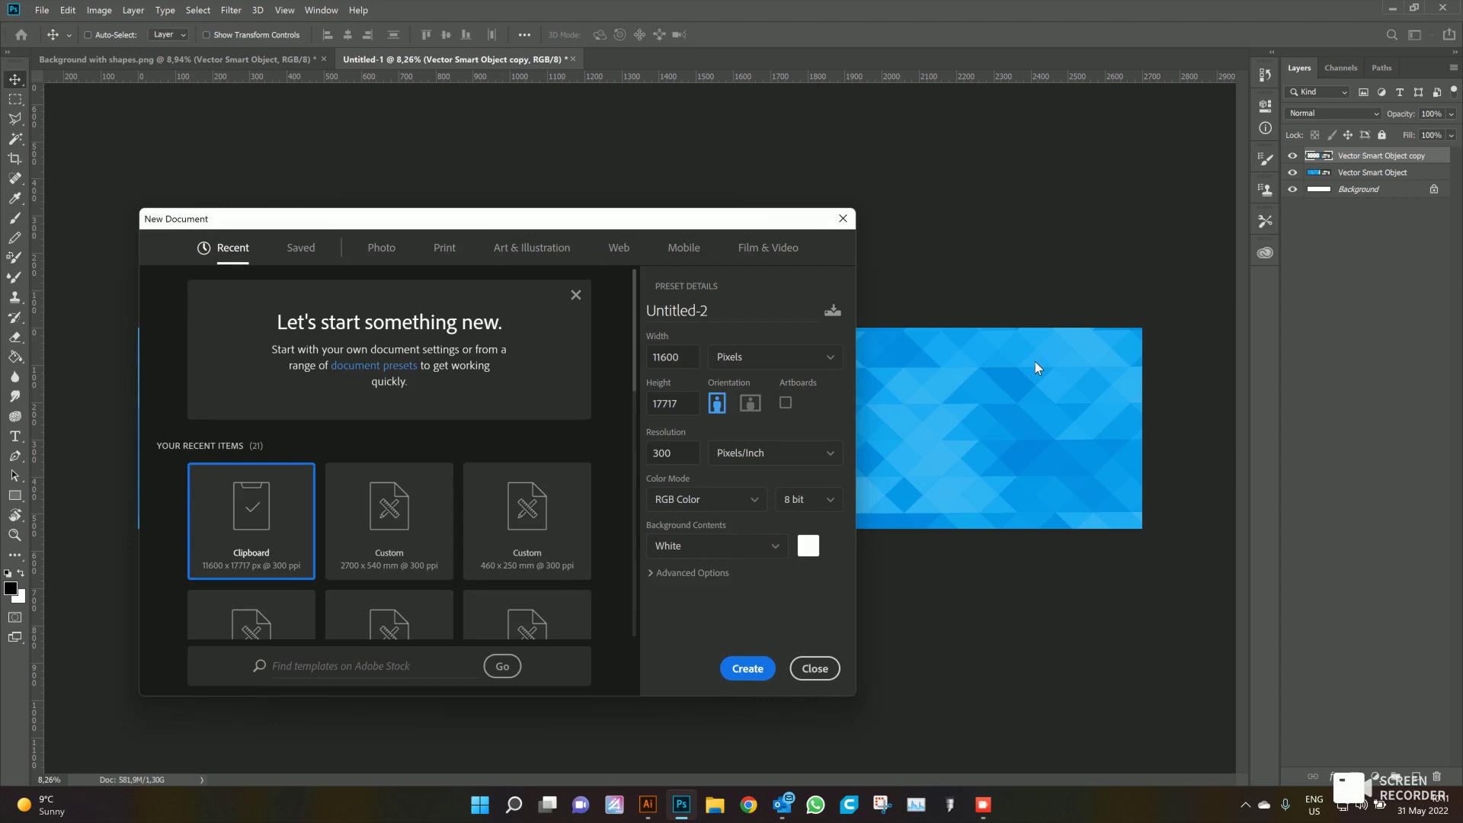
click(409, 567)
double_click(680, 363)
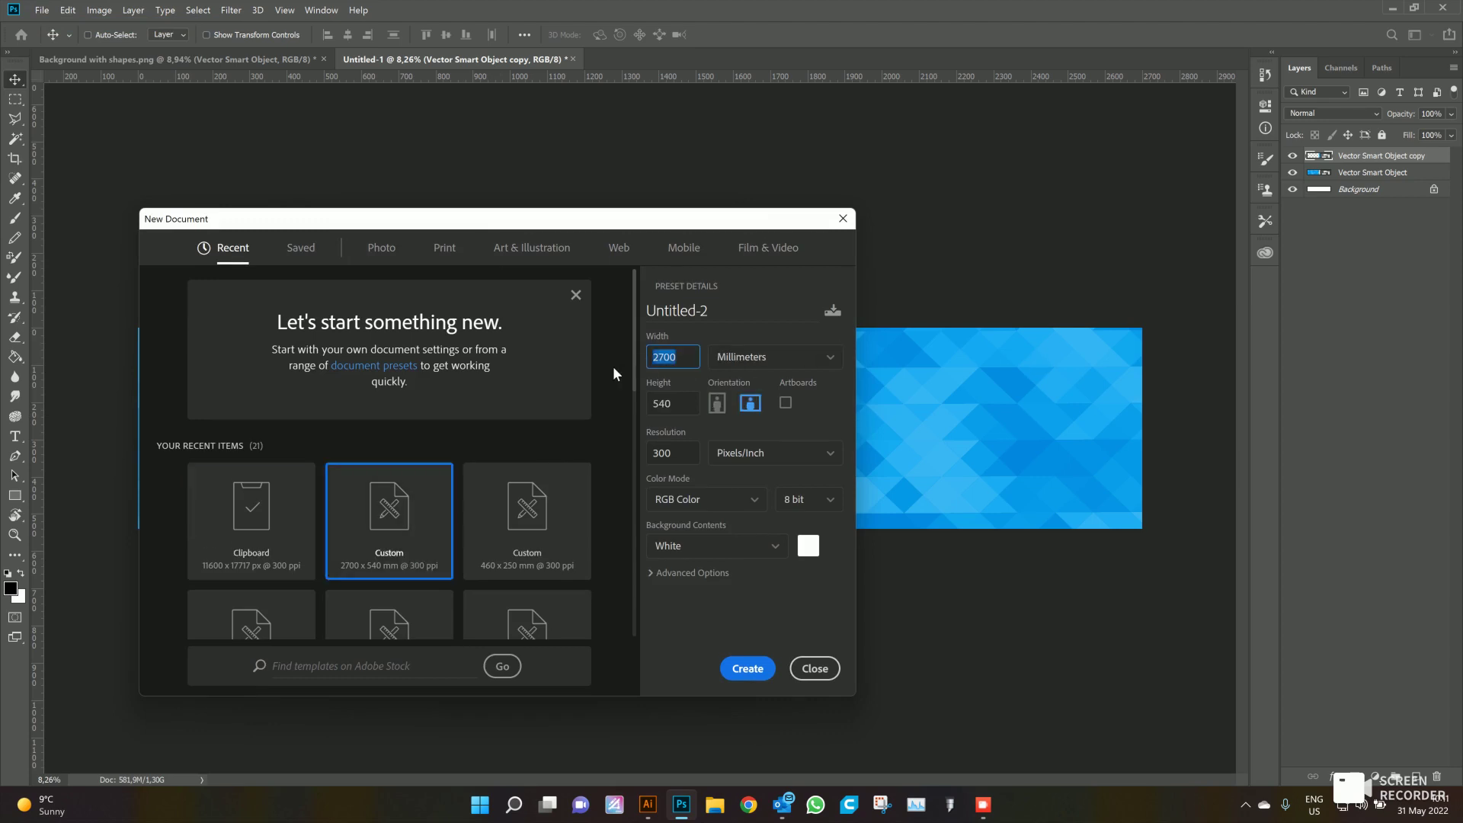
text(460)
key(Tab)
text(300)
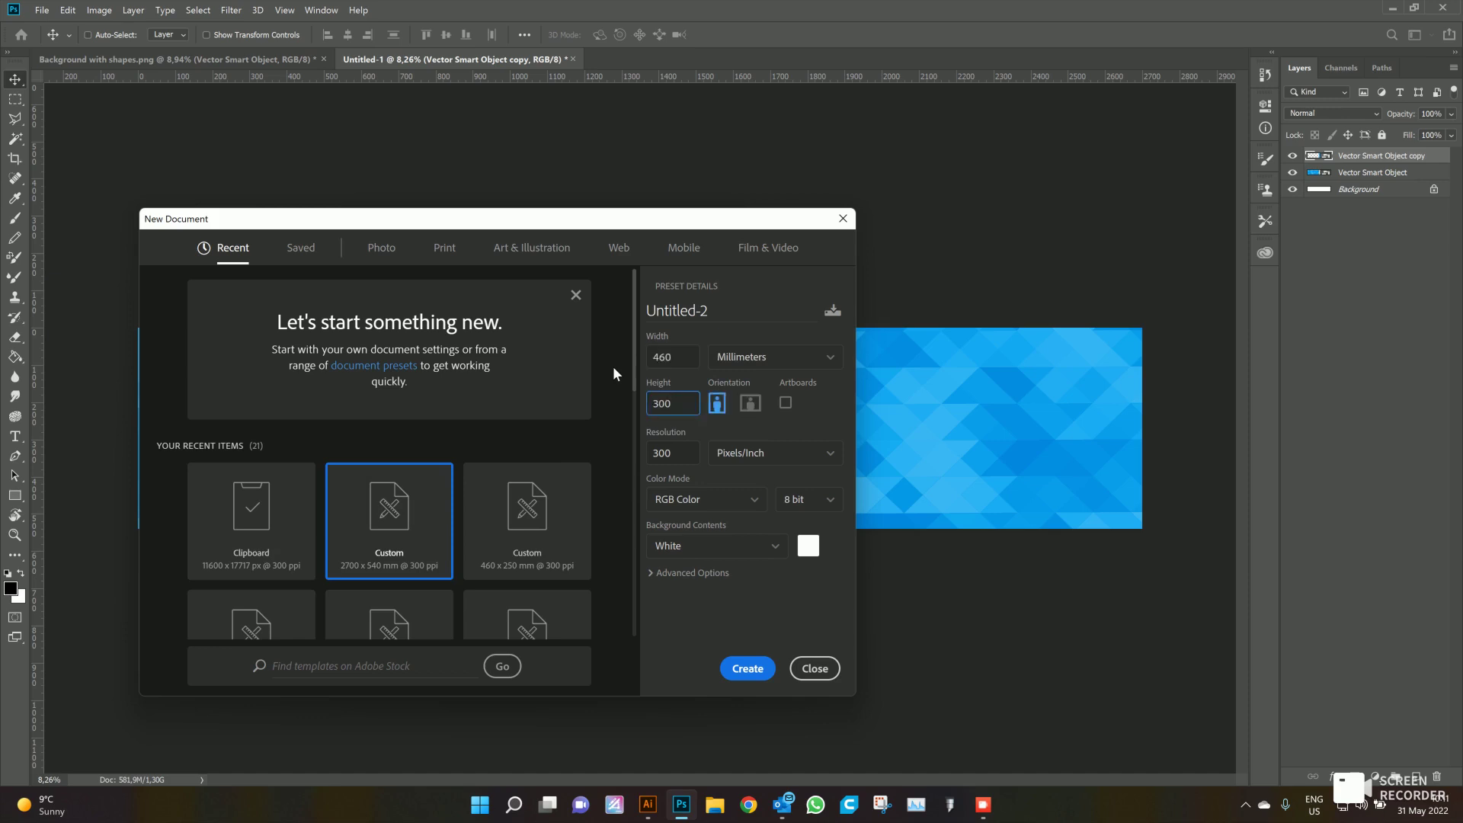
key(BackSpace)
key(BackSpace)
key(BackSpace)
text(250)
key(Return)
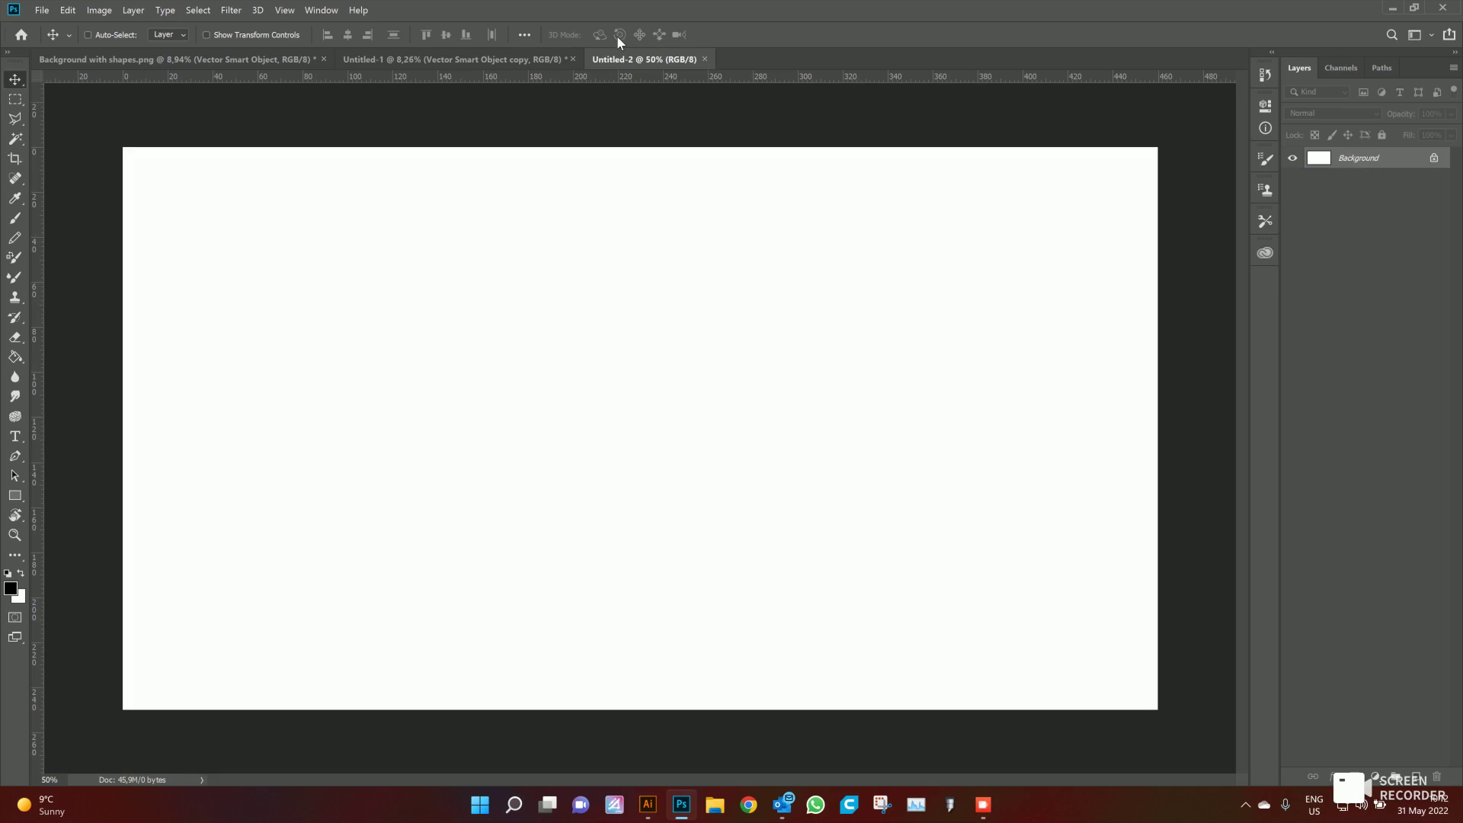
Copy the blue pattern into the 460 x 250 mm document and rotate it upright so it covers the whole canvas.
click(512, 56)
drag(771, 433, 624, 416)
scroll(696, 369, down, 3)
key(ctrl+t)
key(ctrl+0)
drag(843, 203, 740, 493)
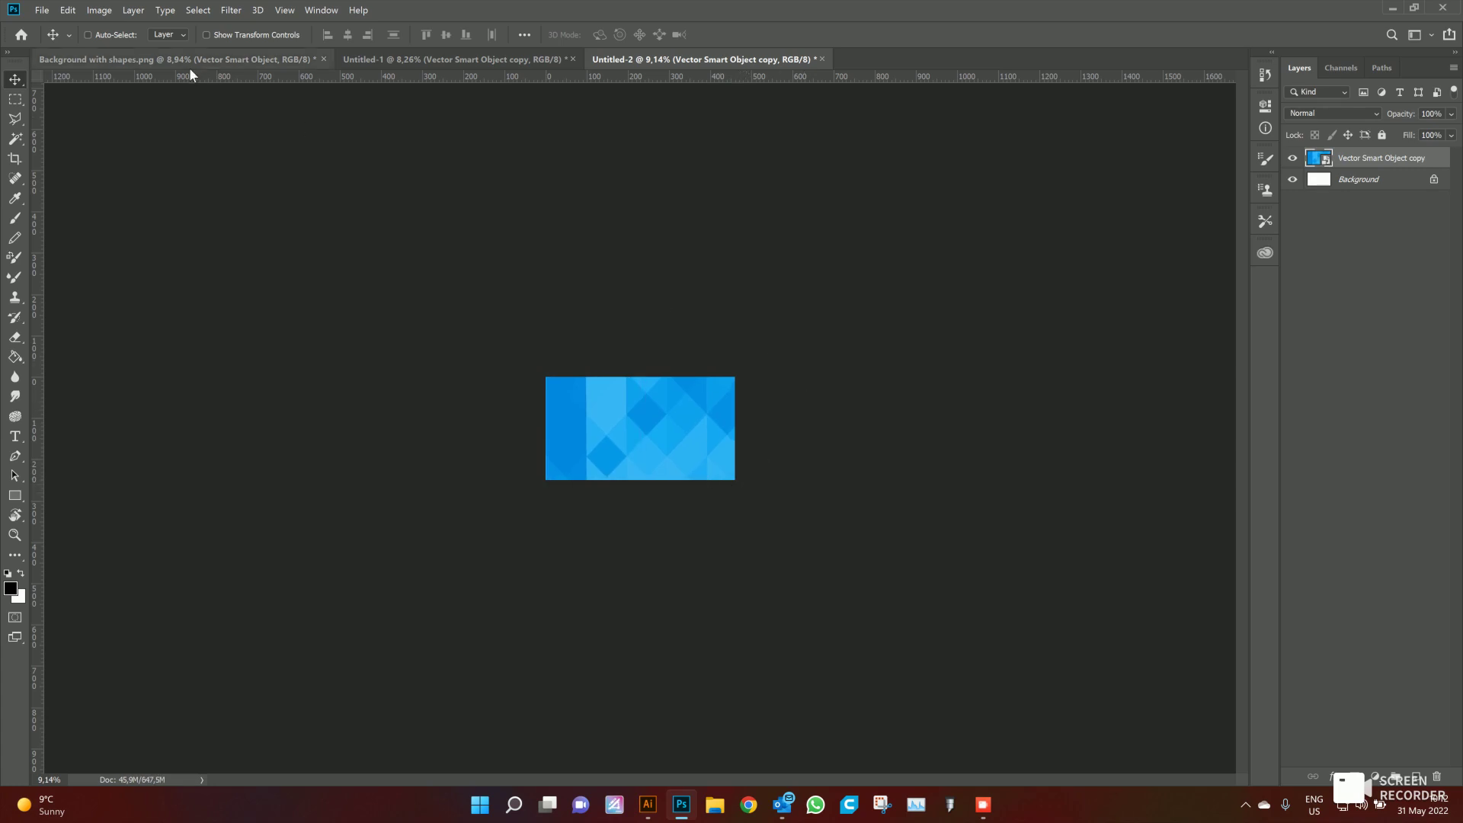
Create a new document 460 mm wide and 350 mm high at 300 pixels/inch.
click(39, 13)
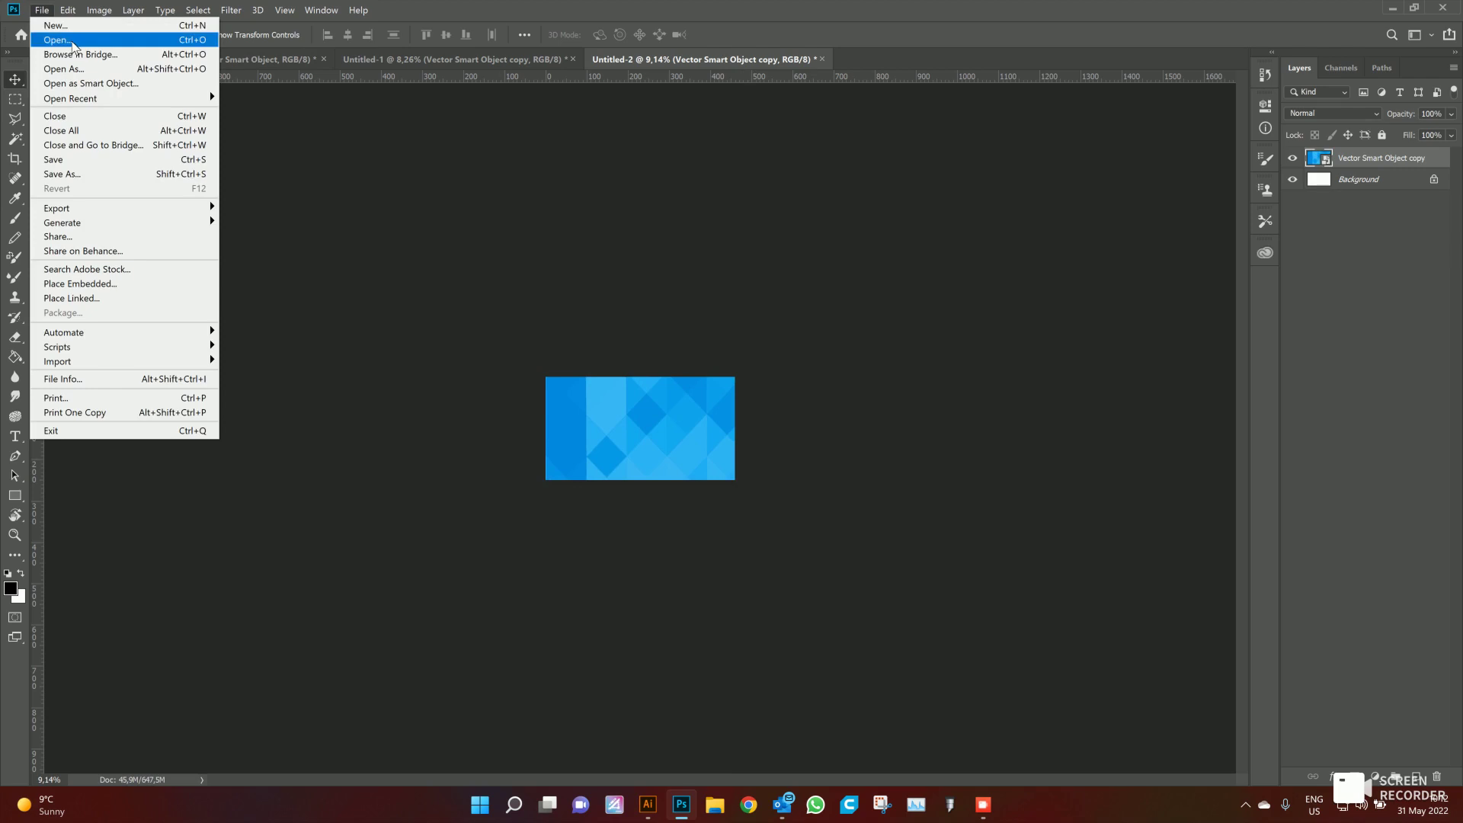
click(589, 275)
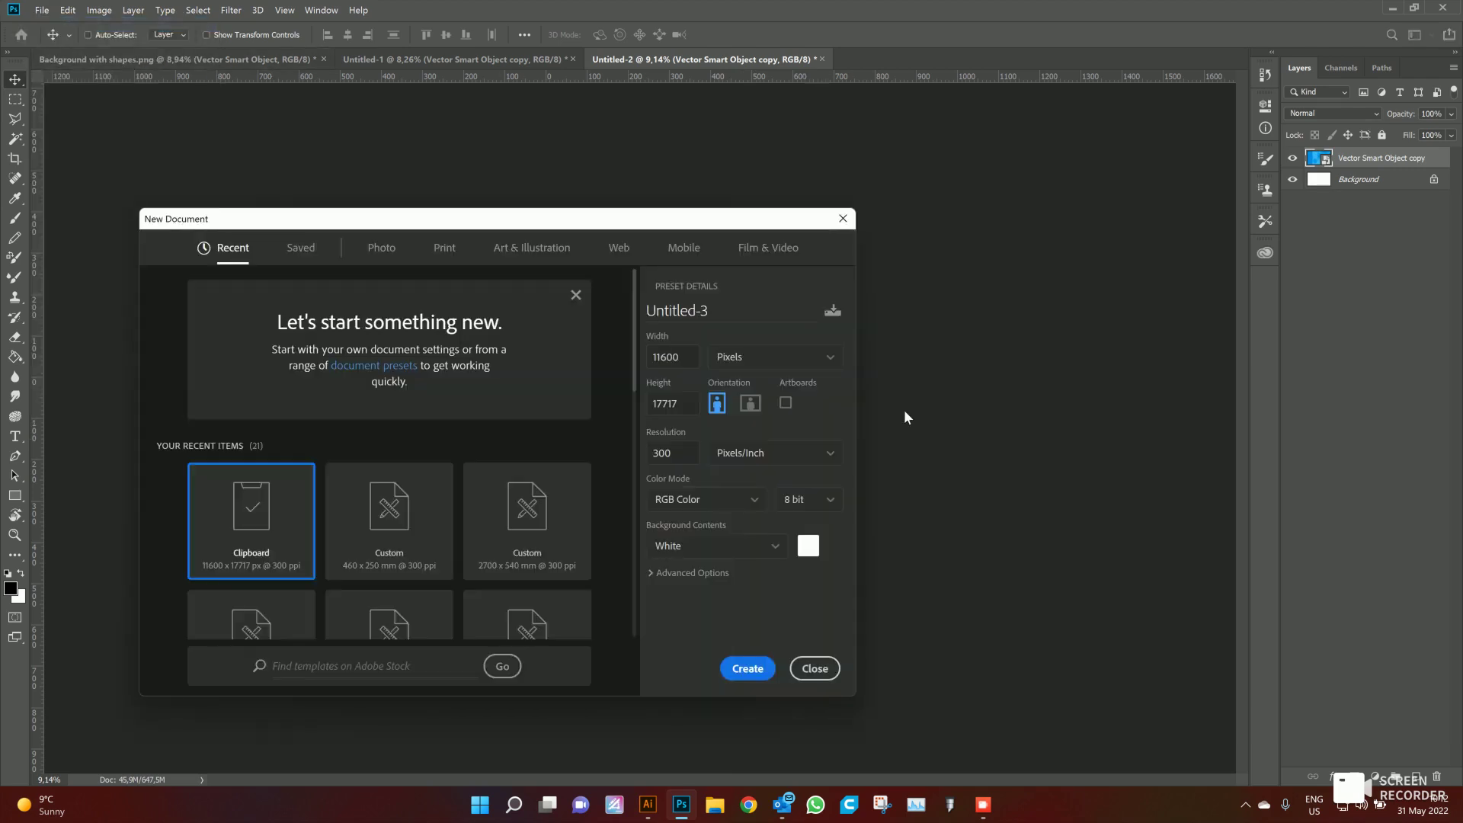
click(401, 528)
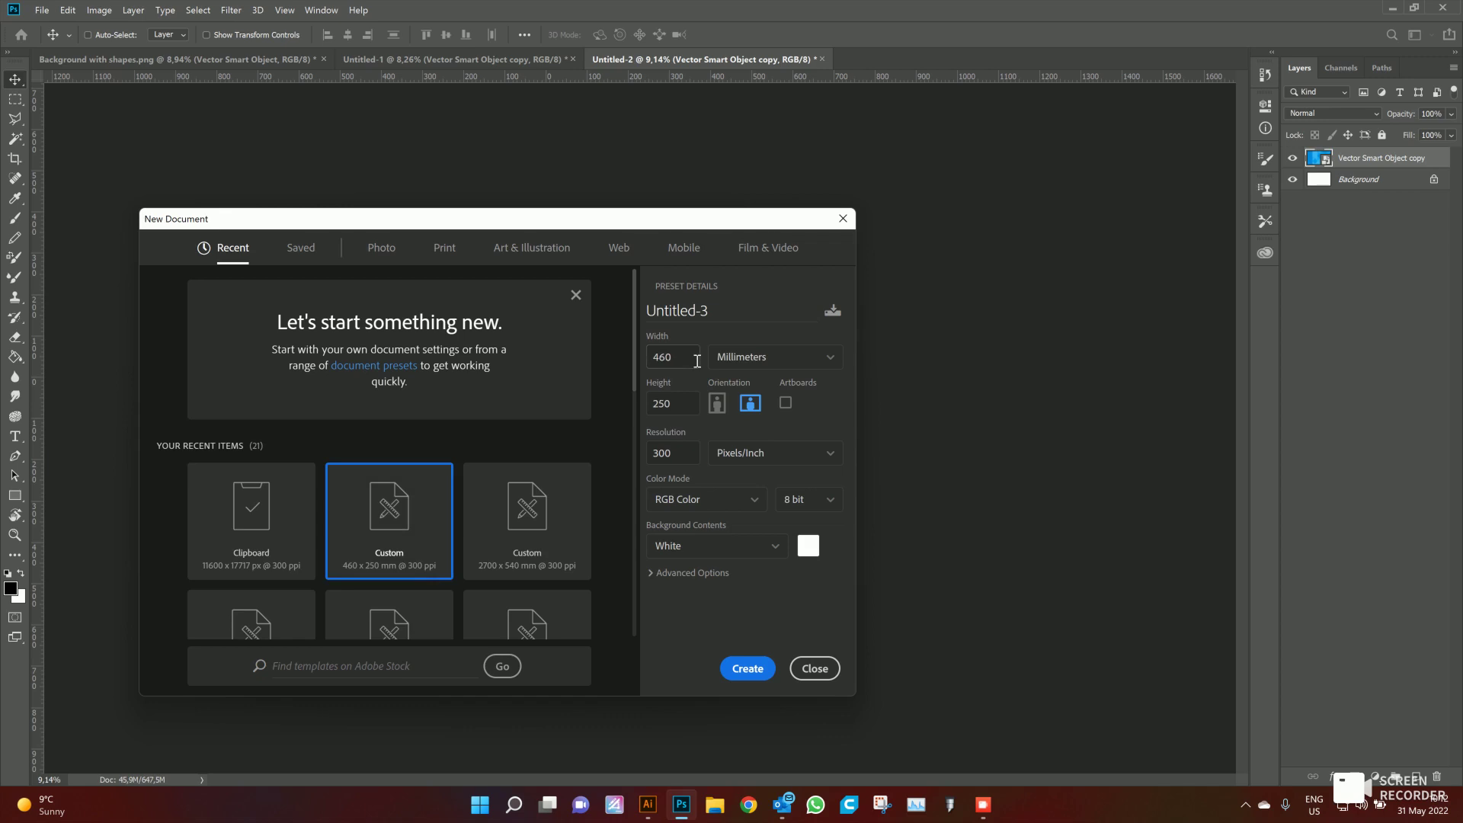
double_click(682, 409)
text(350)
key(Return)
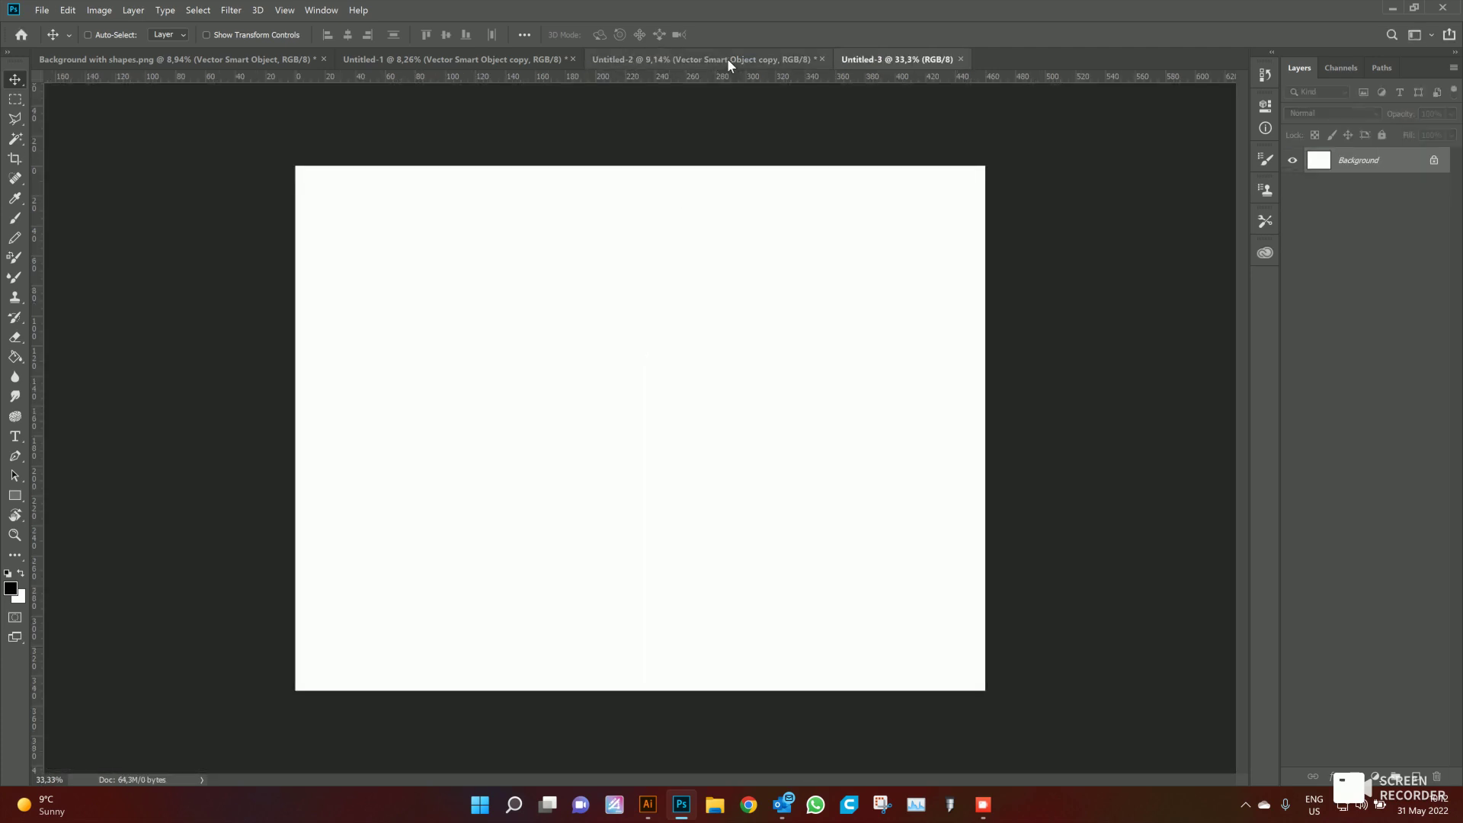
Copy the blue pattern from the 460 x 250 mm document into the 460 x 350 mm document and shift it, keeping the canvas covered.
click(727, 59)
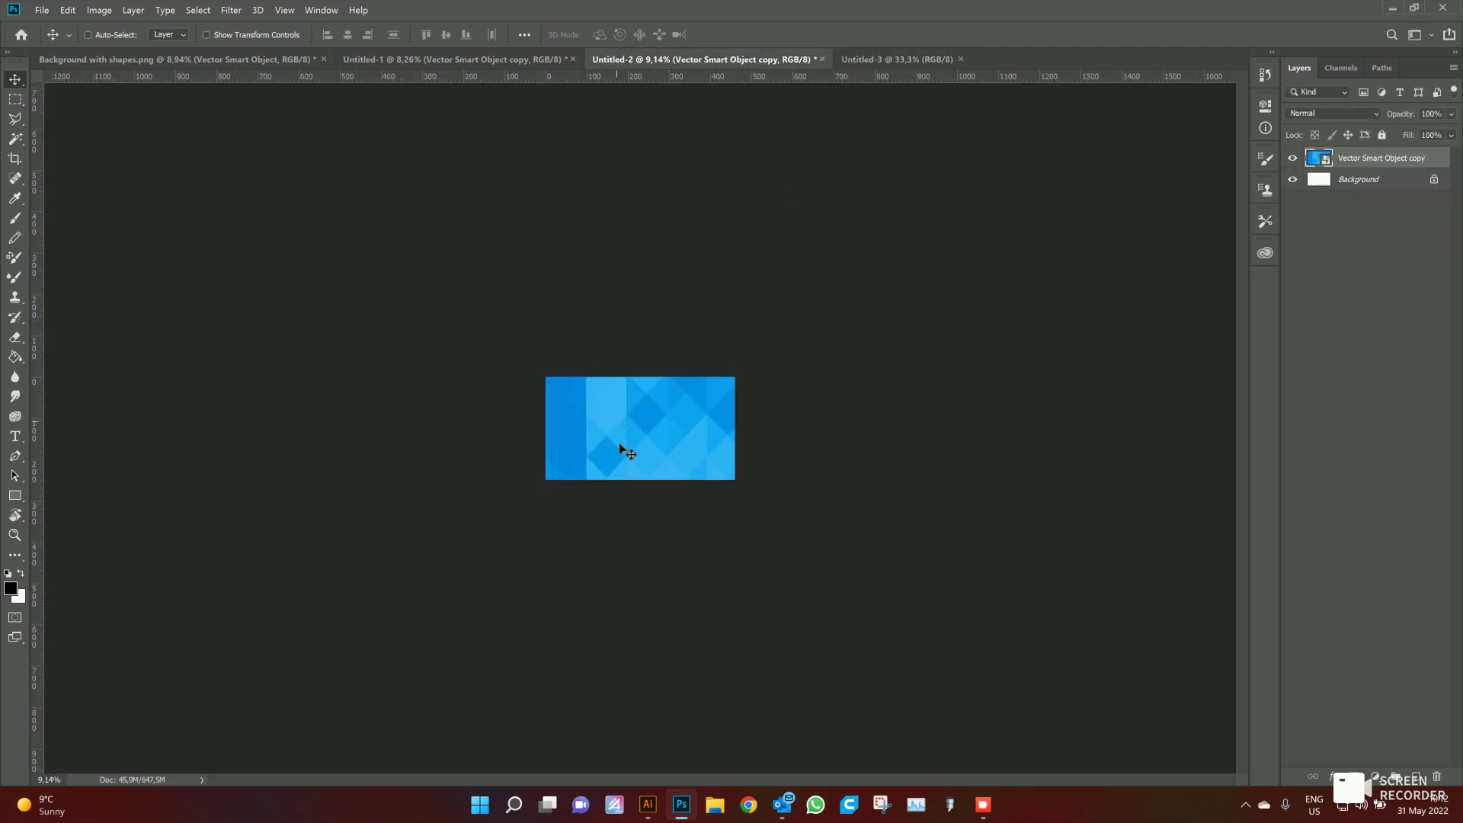
drag(619, 451, 640, 426)
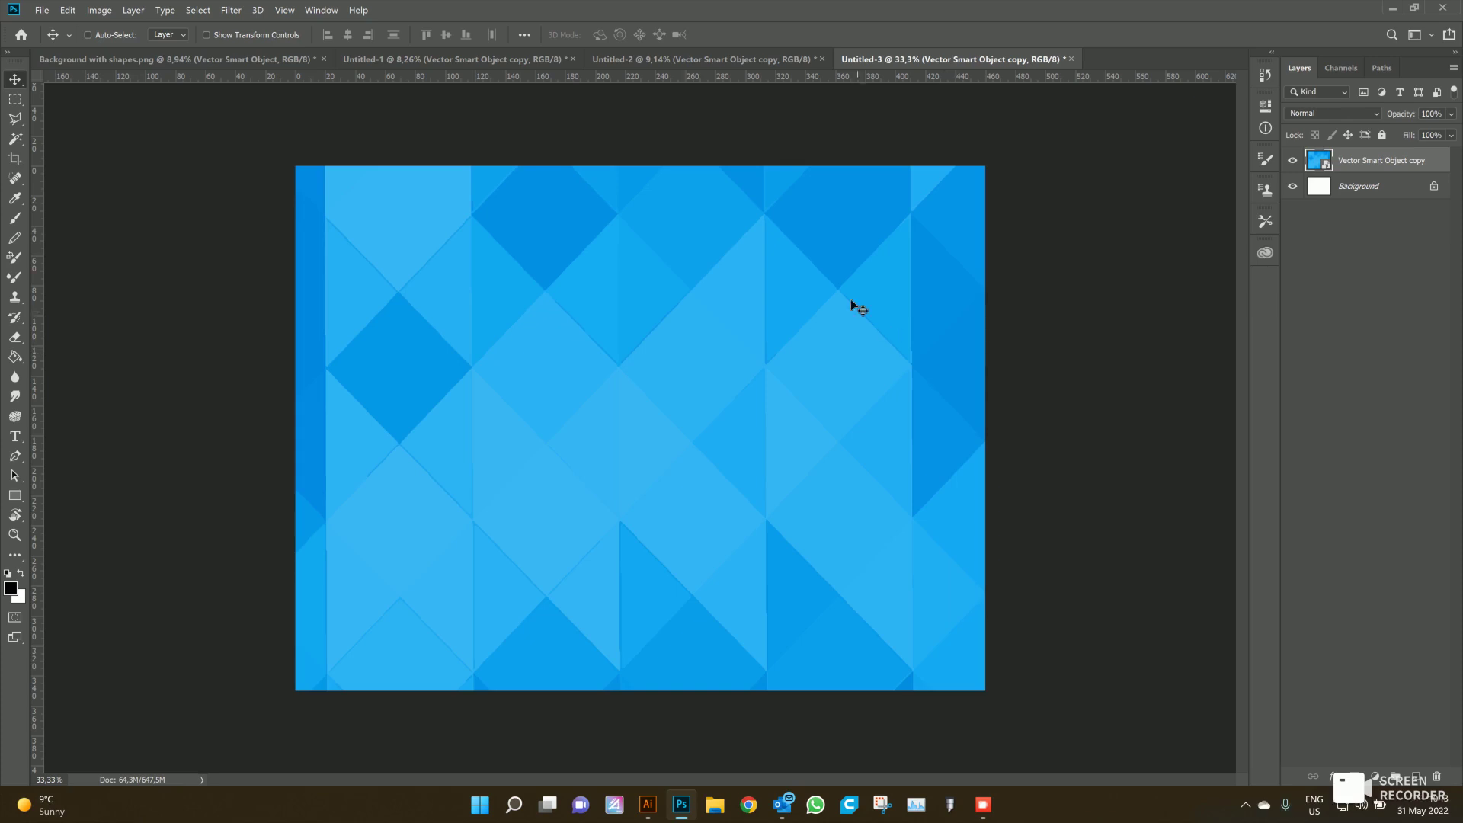
drag(675, 360, 876, 500)
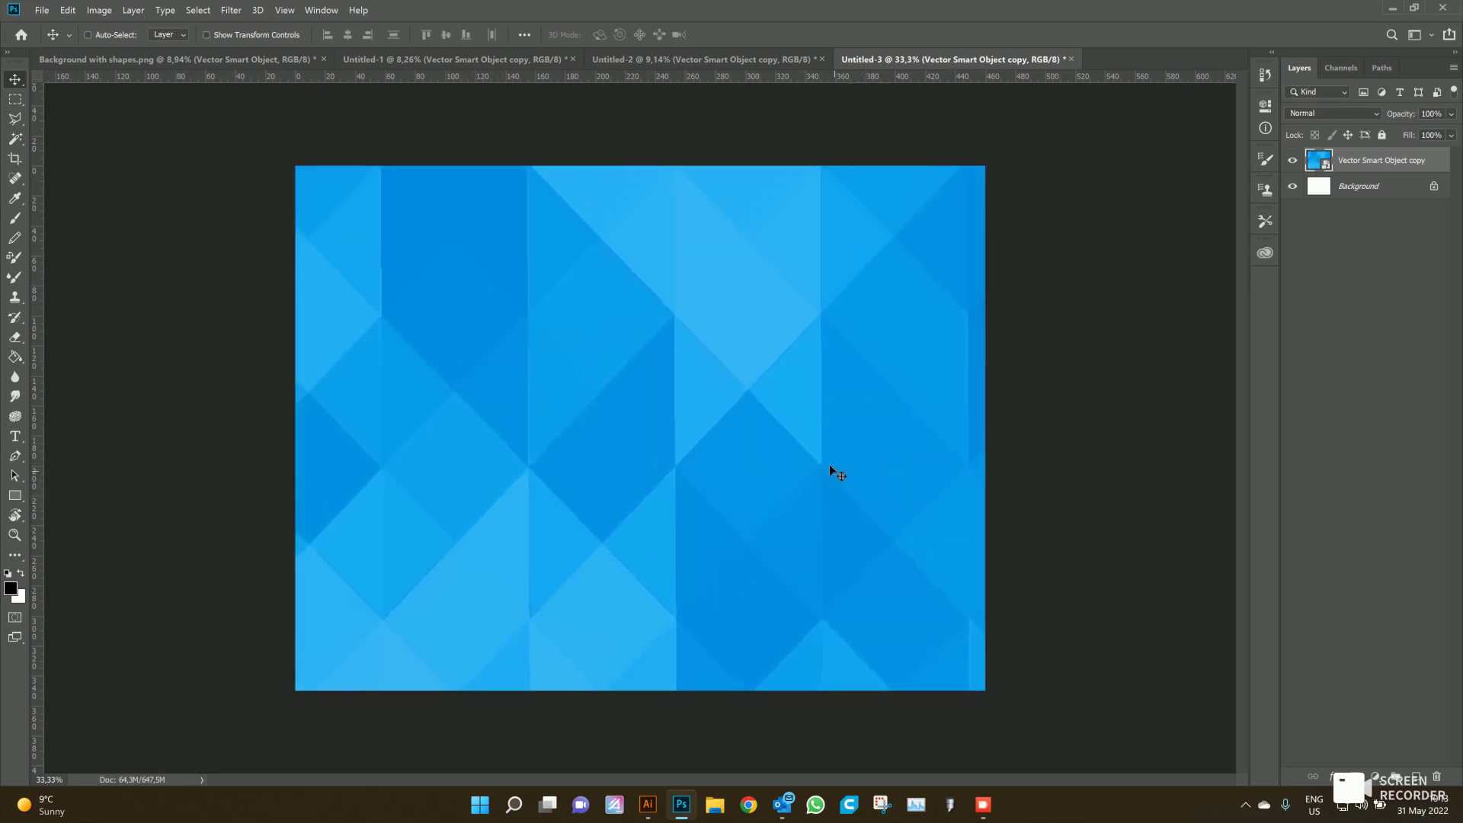
Create a new document 2700 mm wide and 250 mm high at 300 pixels/inch.
key(alt)
key(e)
key(Left)
key(Return)
click(384, 532)
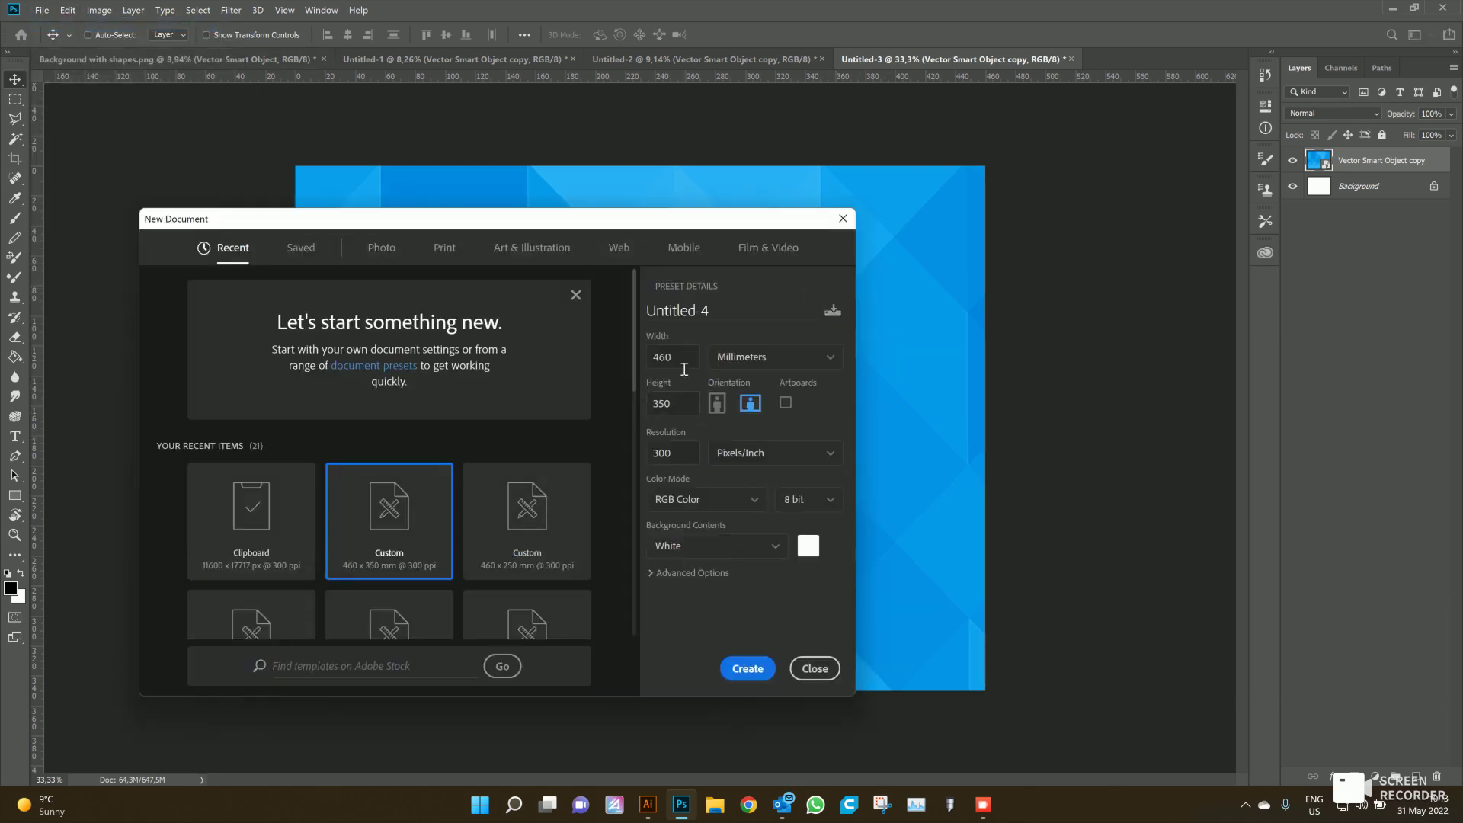
double_click(661, 357)
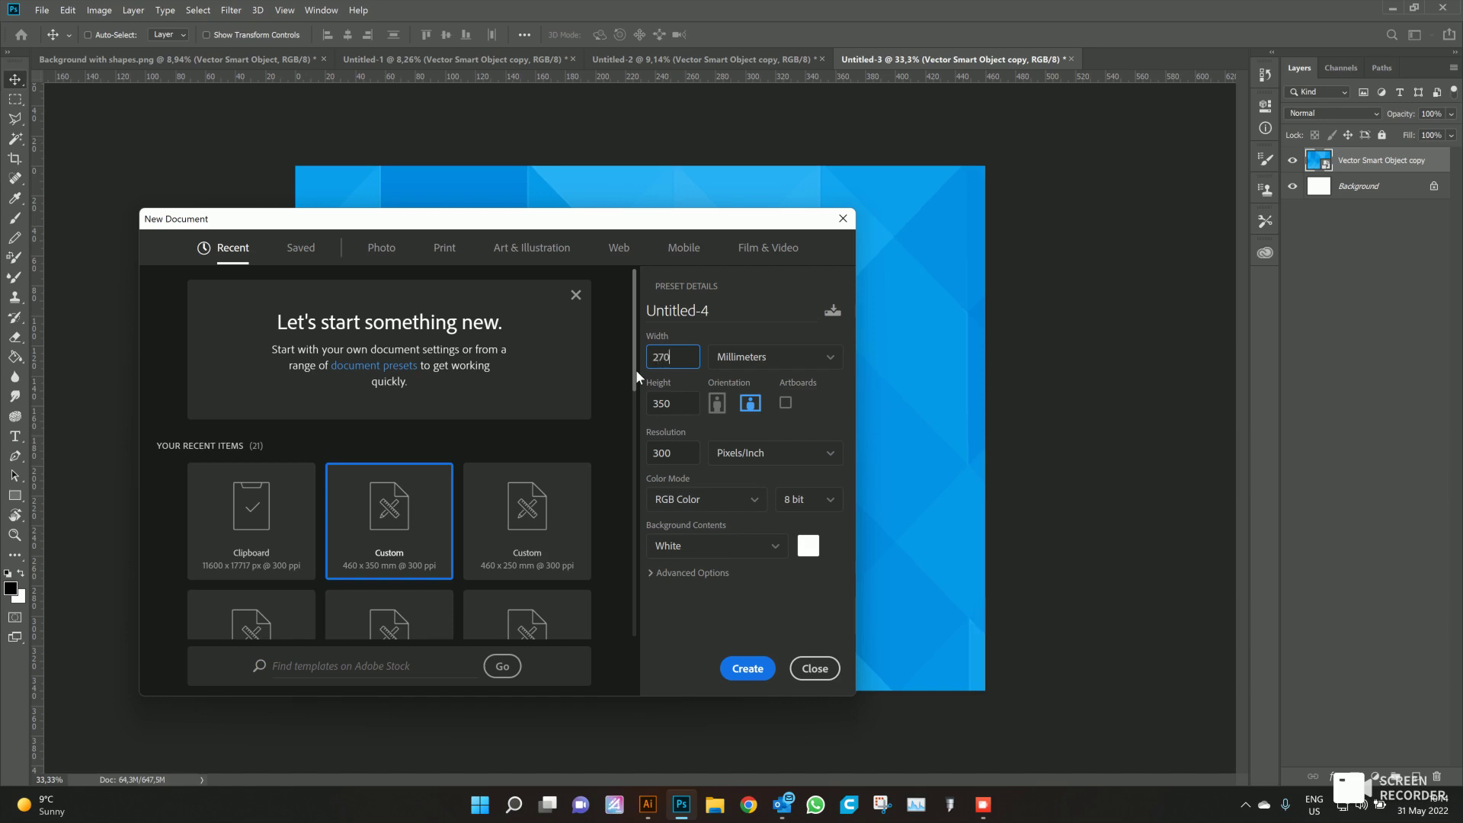
key(Tab)
click(747, 675)
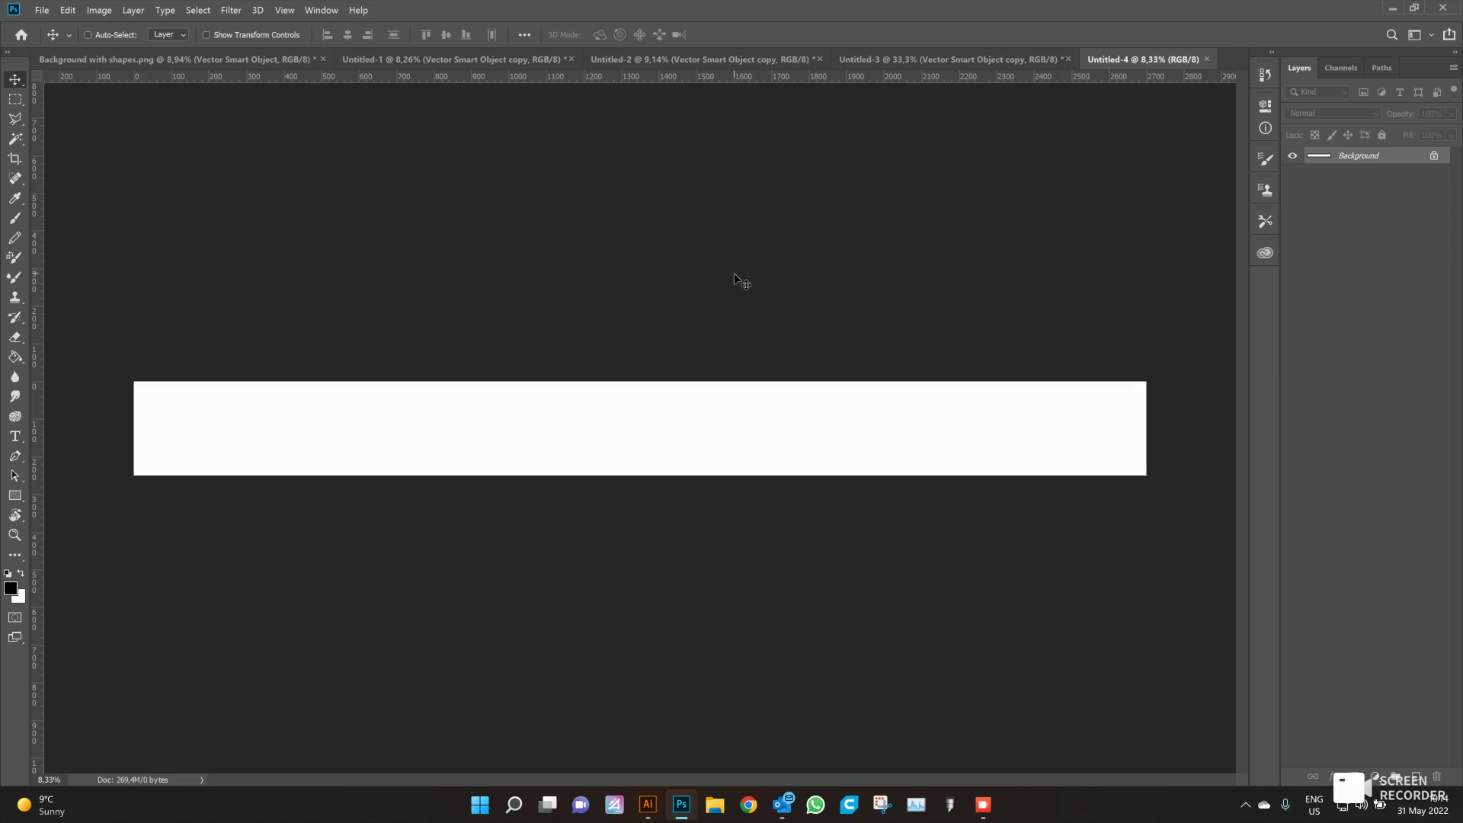
Copy both pattern layers from the 2700 x 540 mm document into the 2700 x 250 mm document and position them to cover the canvas.
click(378, 59)
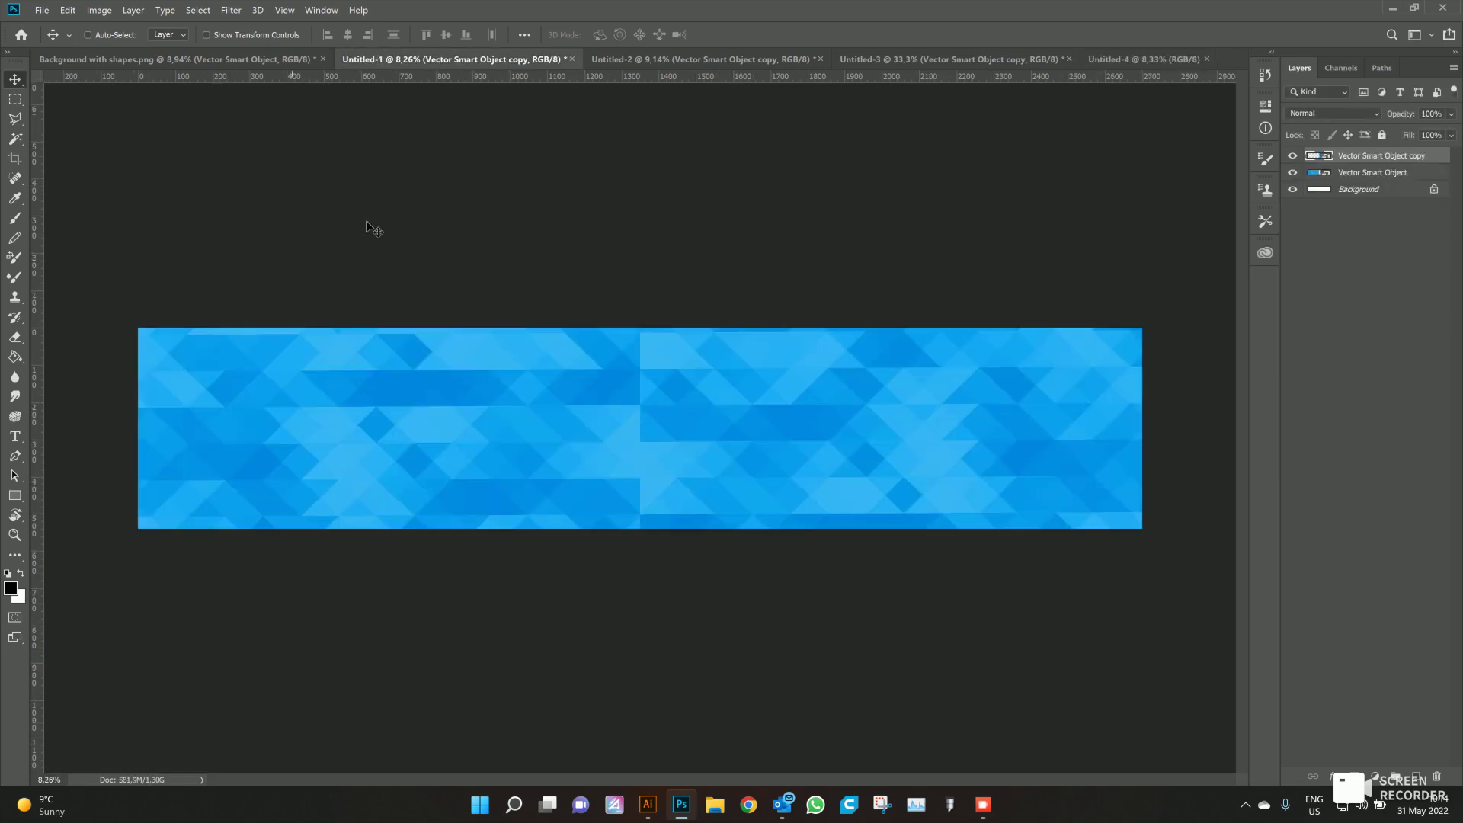
shift+click(1392, 174)
drag(539, 448, 612, 401)
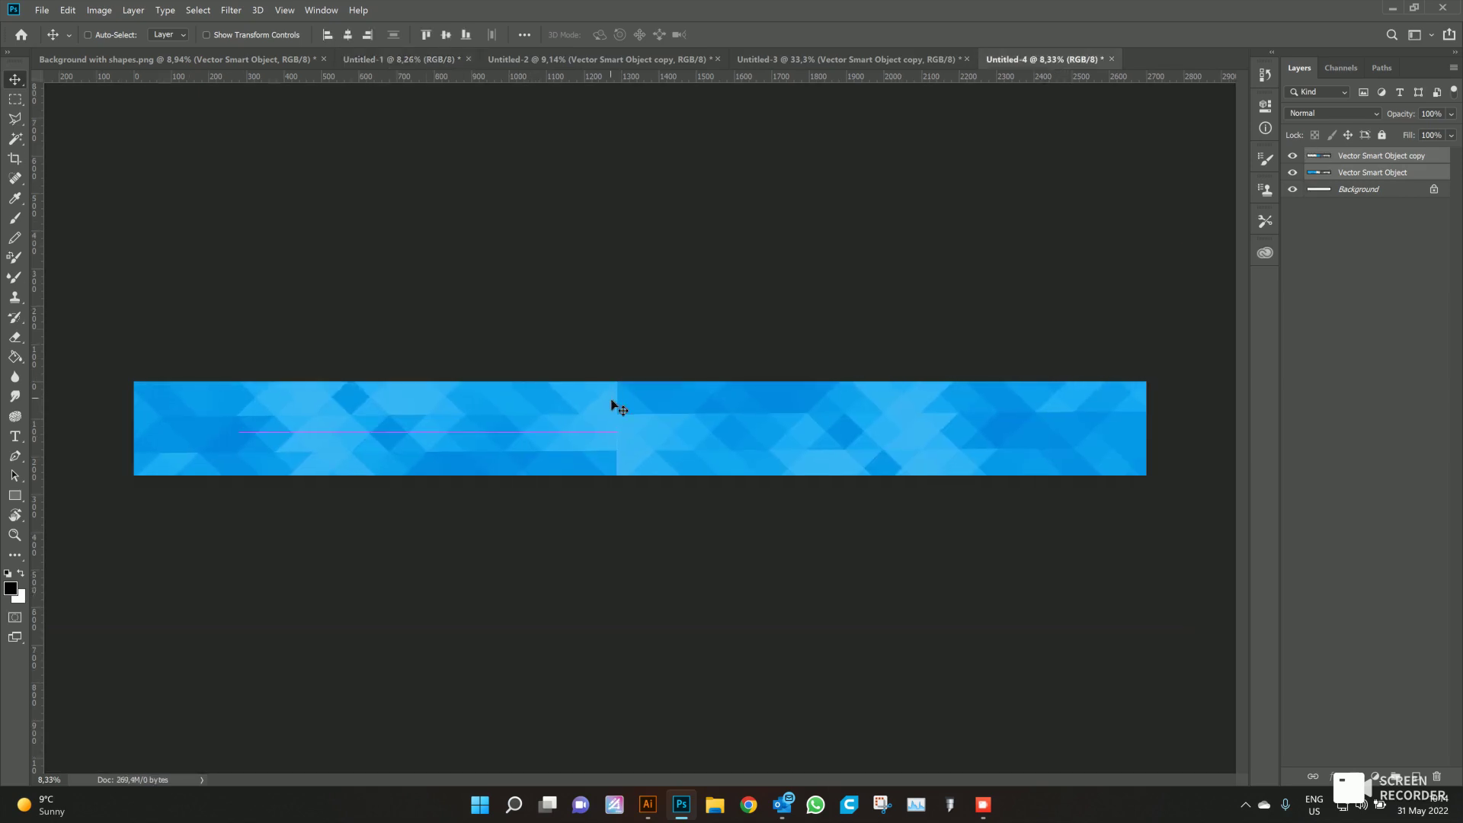
scroll(646, 434, up, 4)
scroll(646, 435, down, 3)
scroll(646, 432, down, 2)
scroll(648, 432, up, 1)
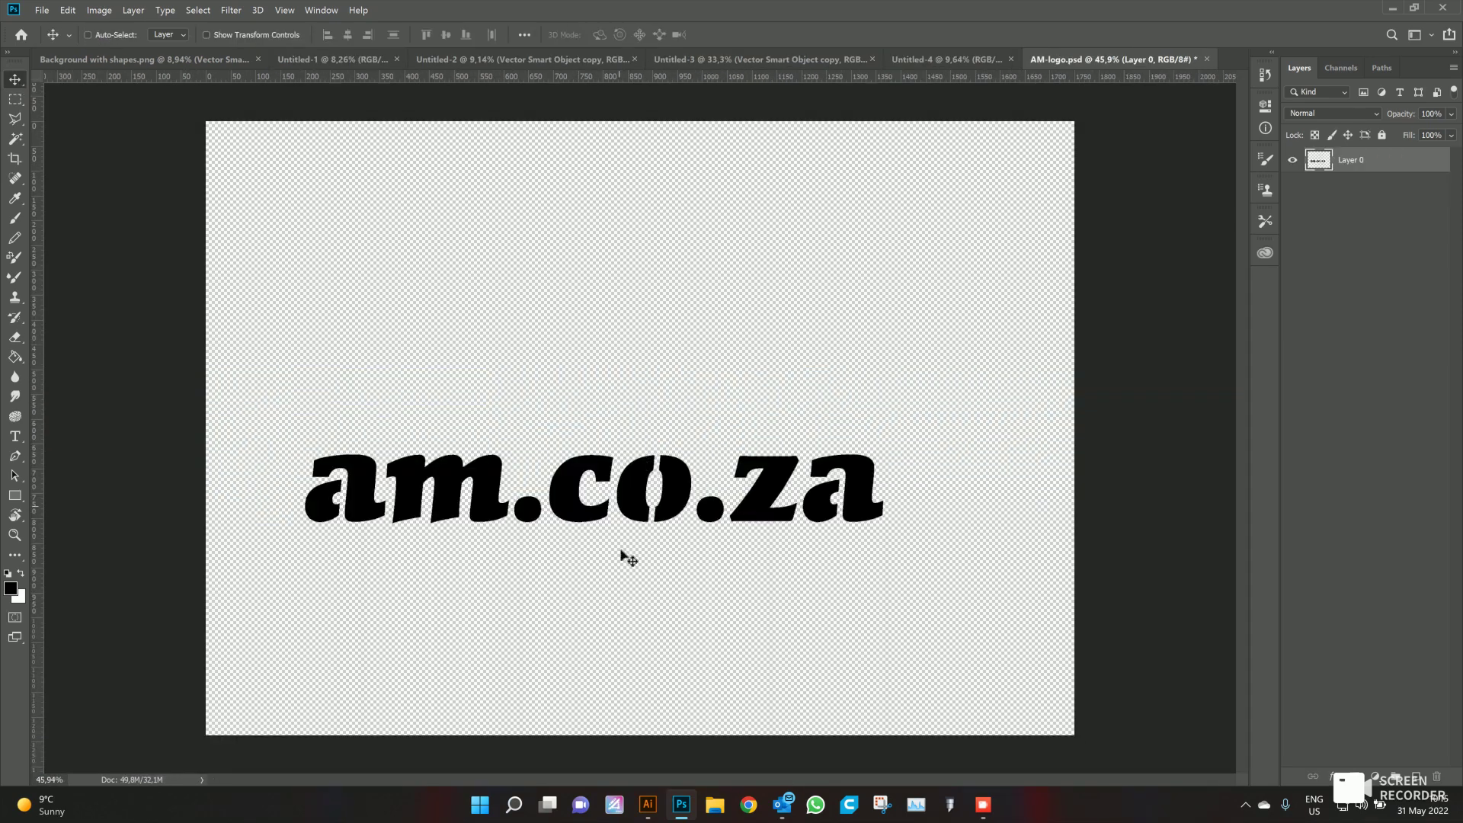
Bring the am.co.za logo into the 2700 x 250 mm banner, scale it down and duplicate it so one sits near each upper corner.
drag(690, 457, 1134, 410)
key(ctrl+t)
key(Return)
key(ctrl+j)
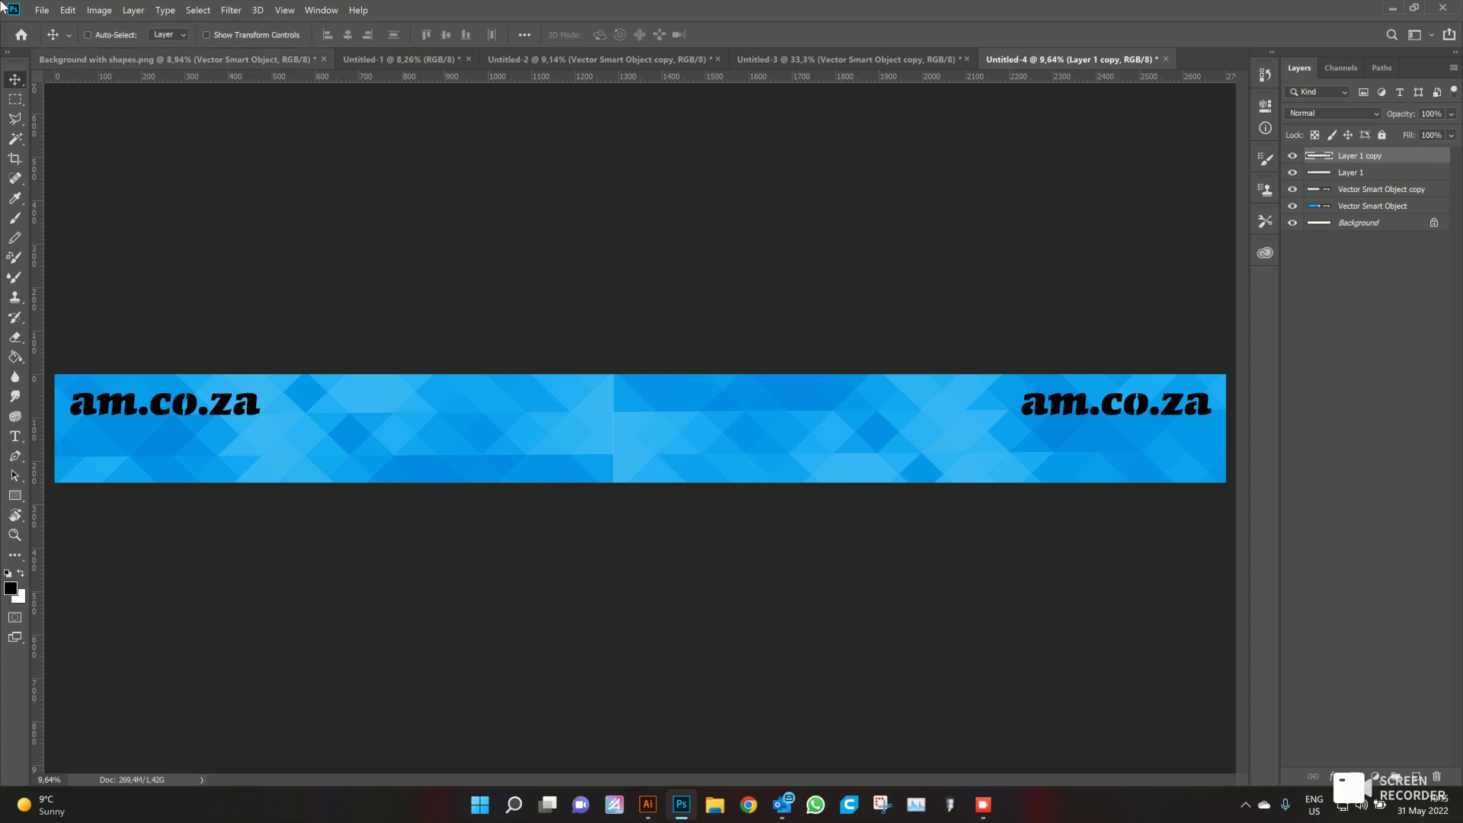
Create a new document 2700 mm wide and 350 mm high at 300 pixels/inch.
click(41, 11)
click(55, 20)
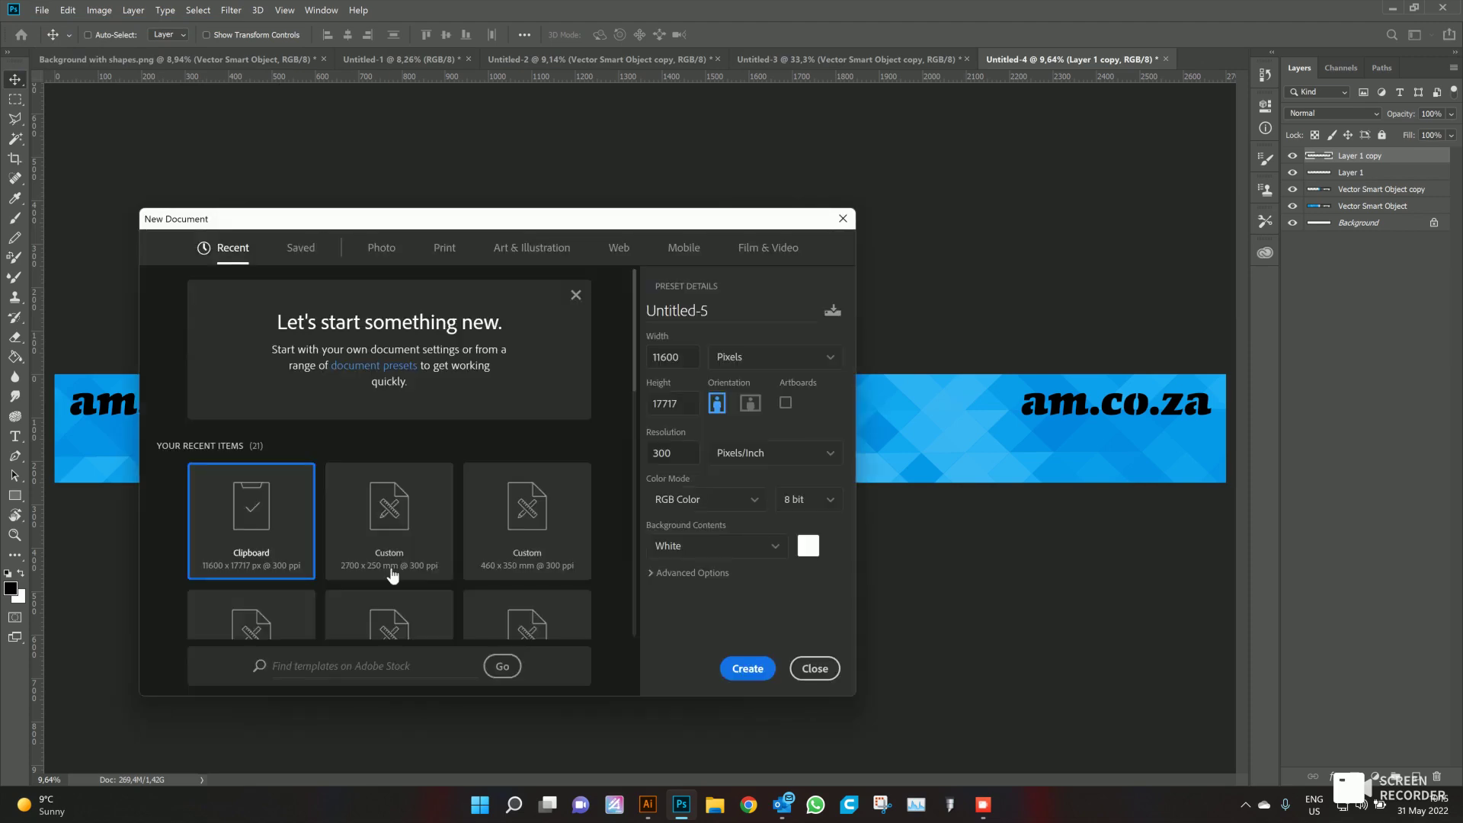
click(418, 537)
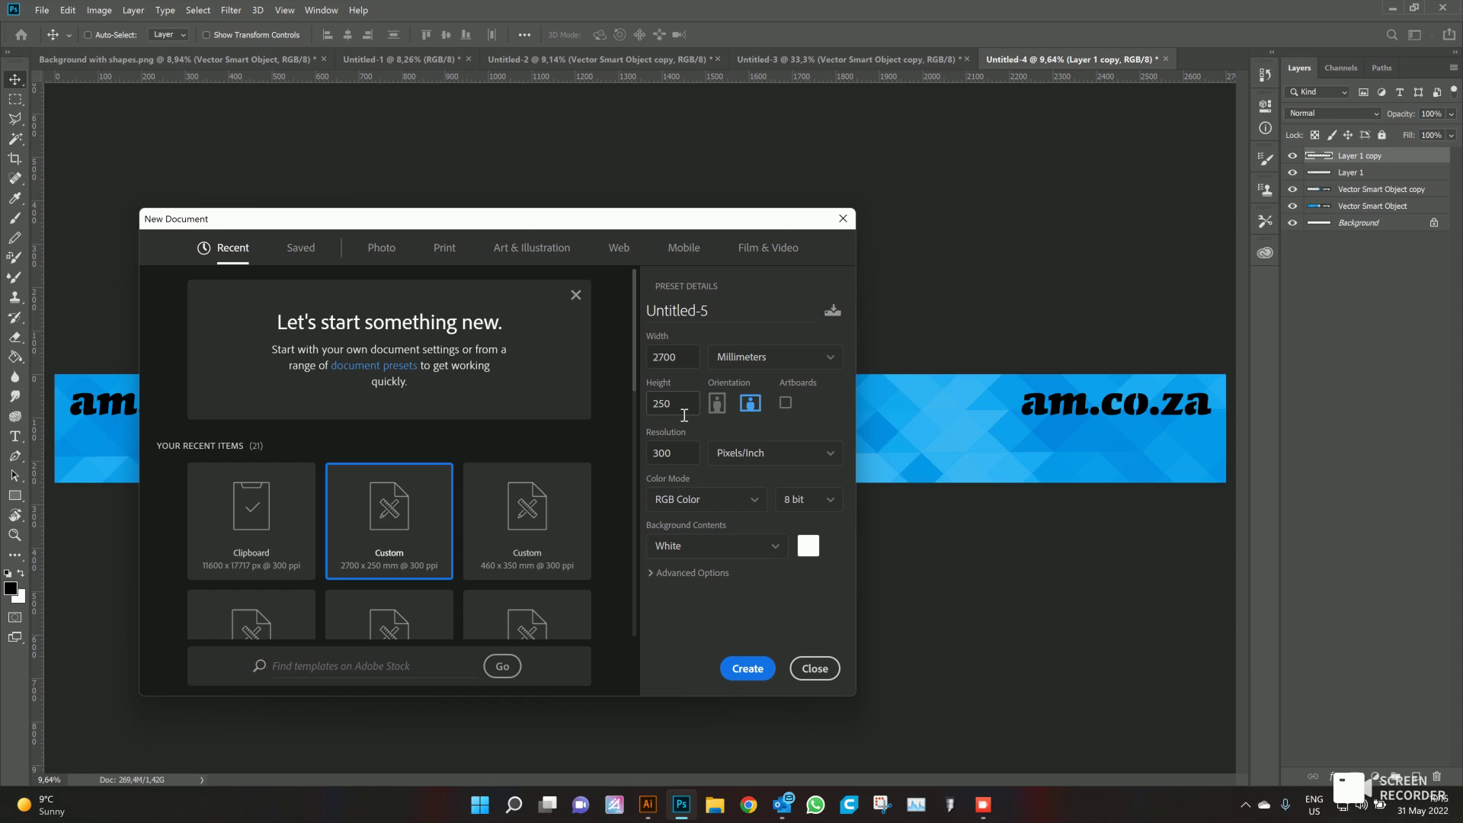
drag(696, 408, 628, 400)
text(350)
key(Return)
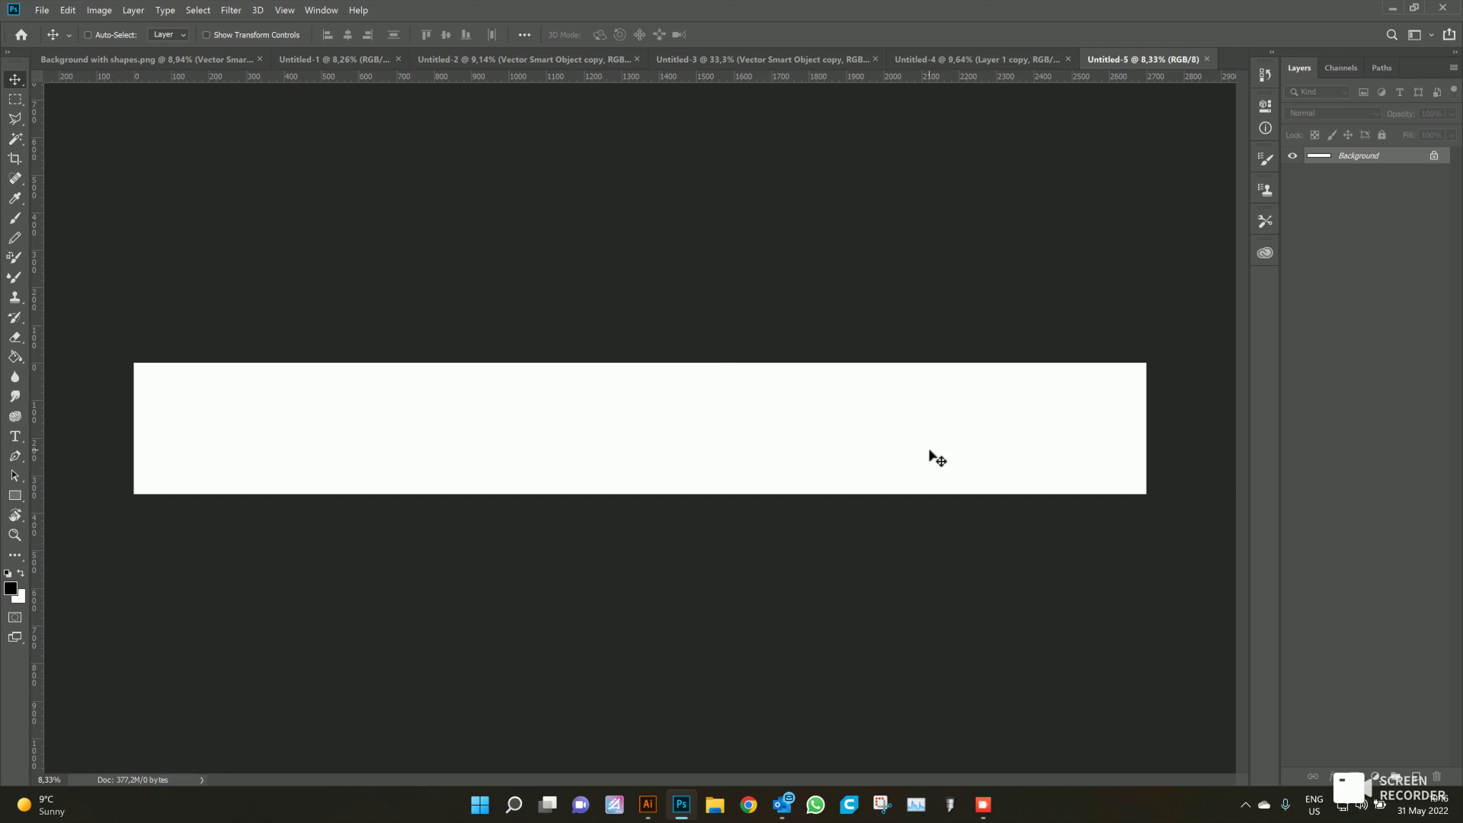
Draw a black rectangle at the canvas's left end and stretch it to full canvas height and about 460 mm wide.
click(15, 495)
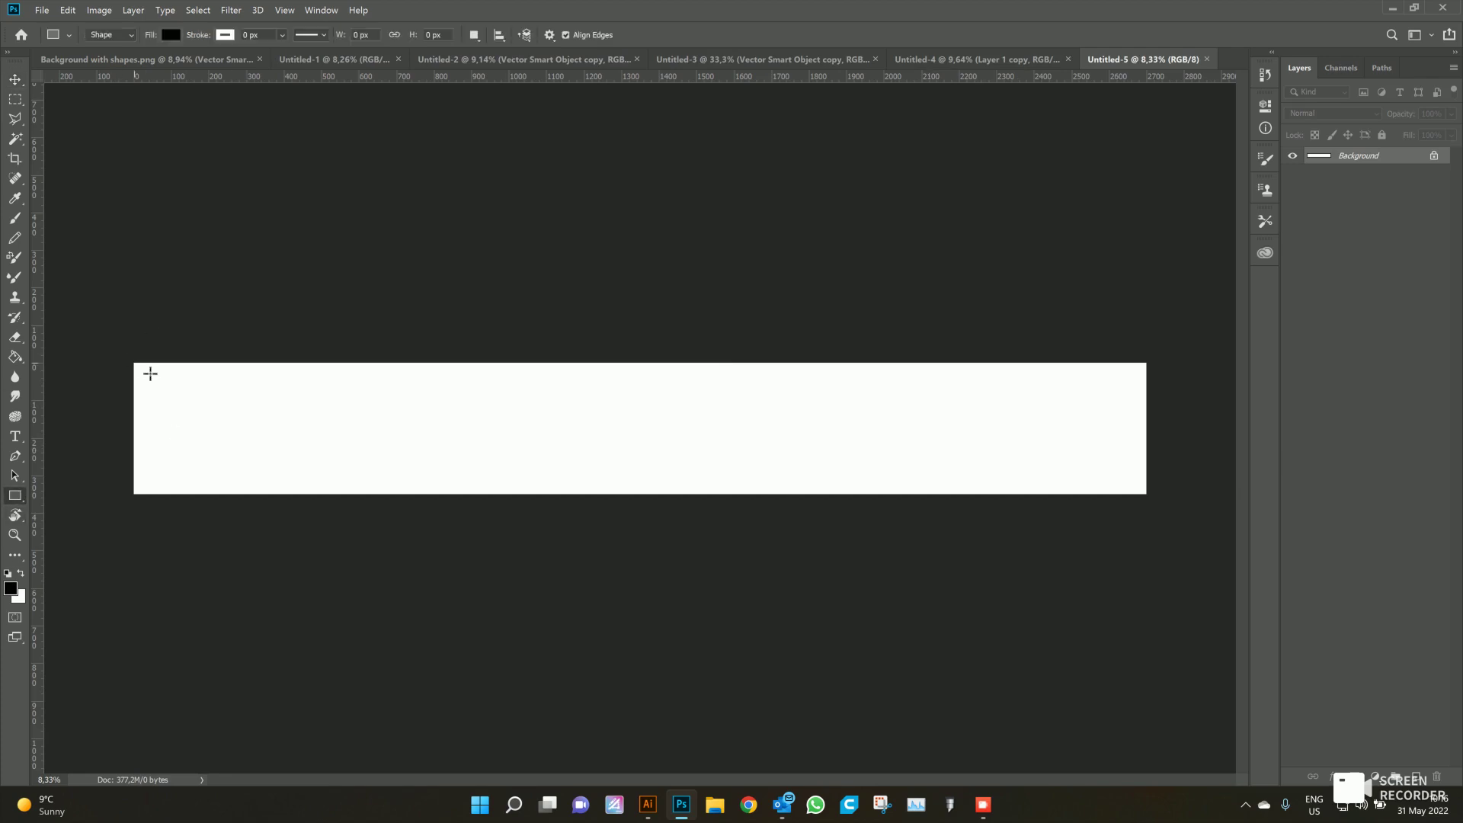
drag(143, 367, 260, 482)
key(ctrl+t)
drag(156, 372, 147, 368)
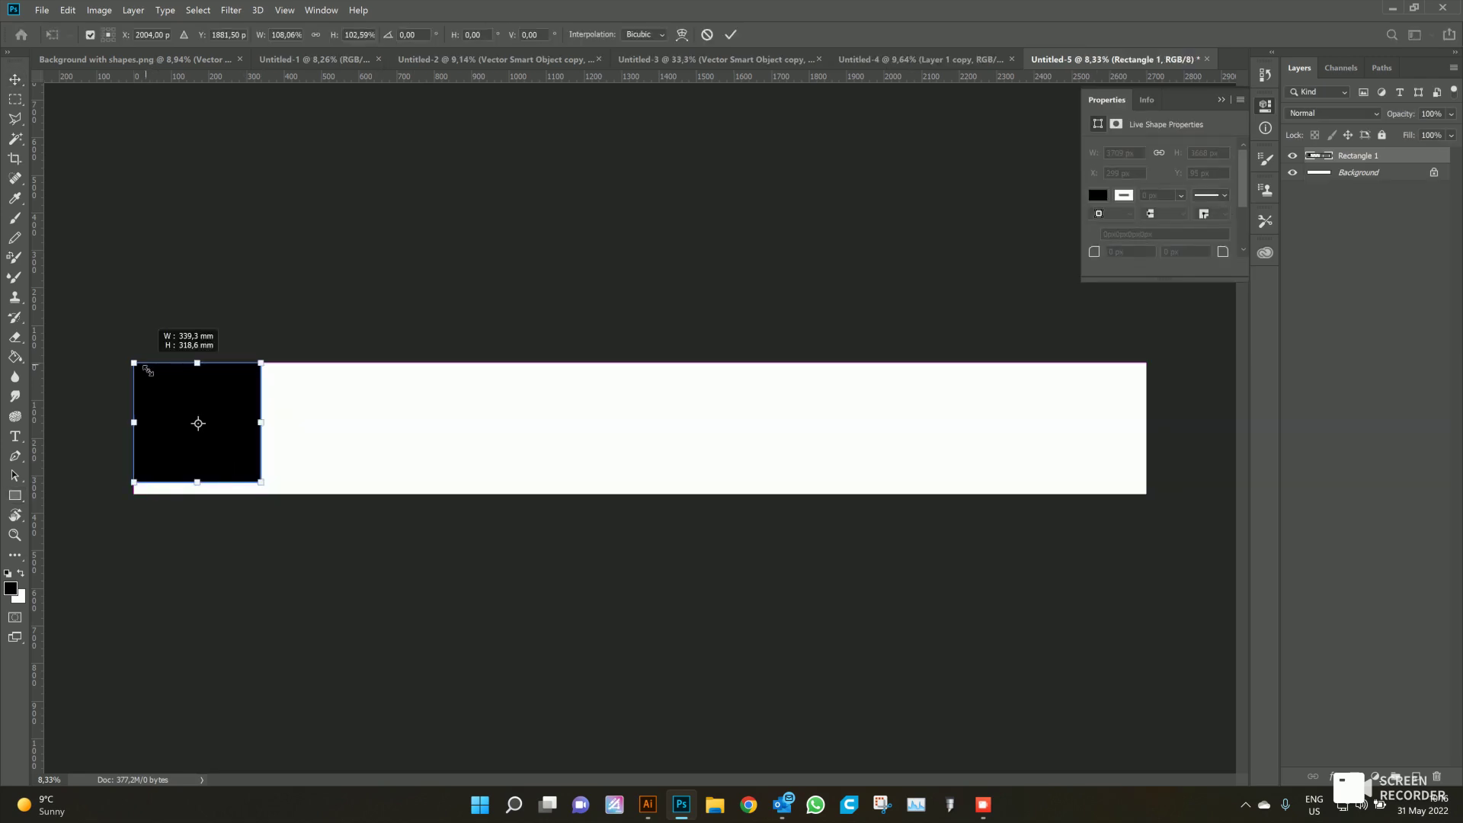
drag(198, 483, 198, 493)
drag(263, 432, 307, 431)
key(Return)
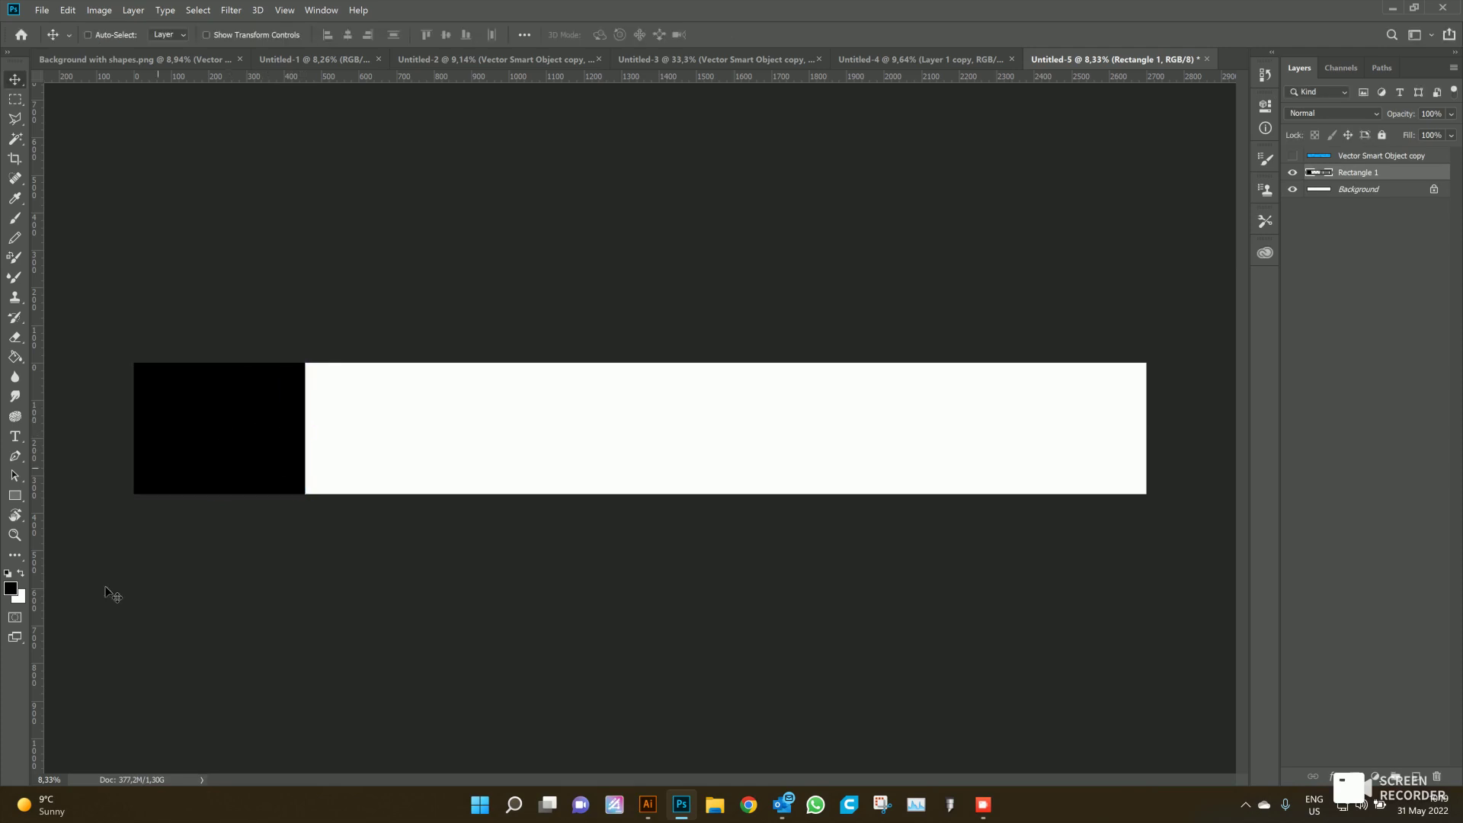
Draw a second black rectangle about 27500 x 2700 px and move it into the canvas's upper-left corner.
click(14, 496)
click(1362, 156)
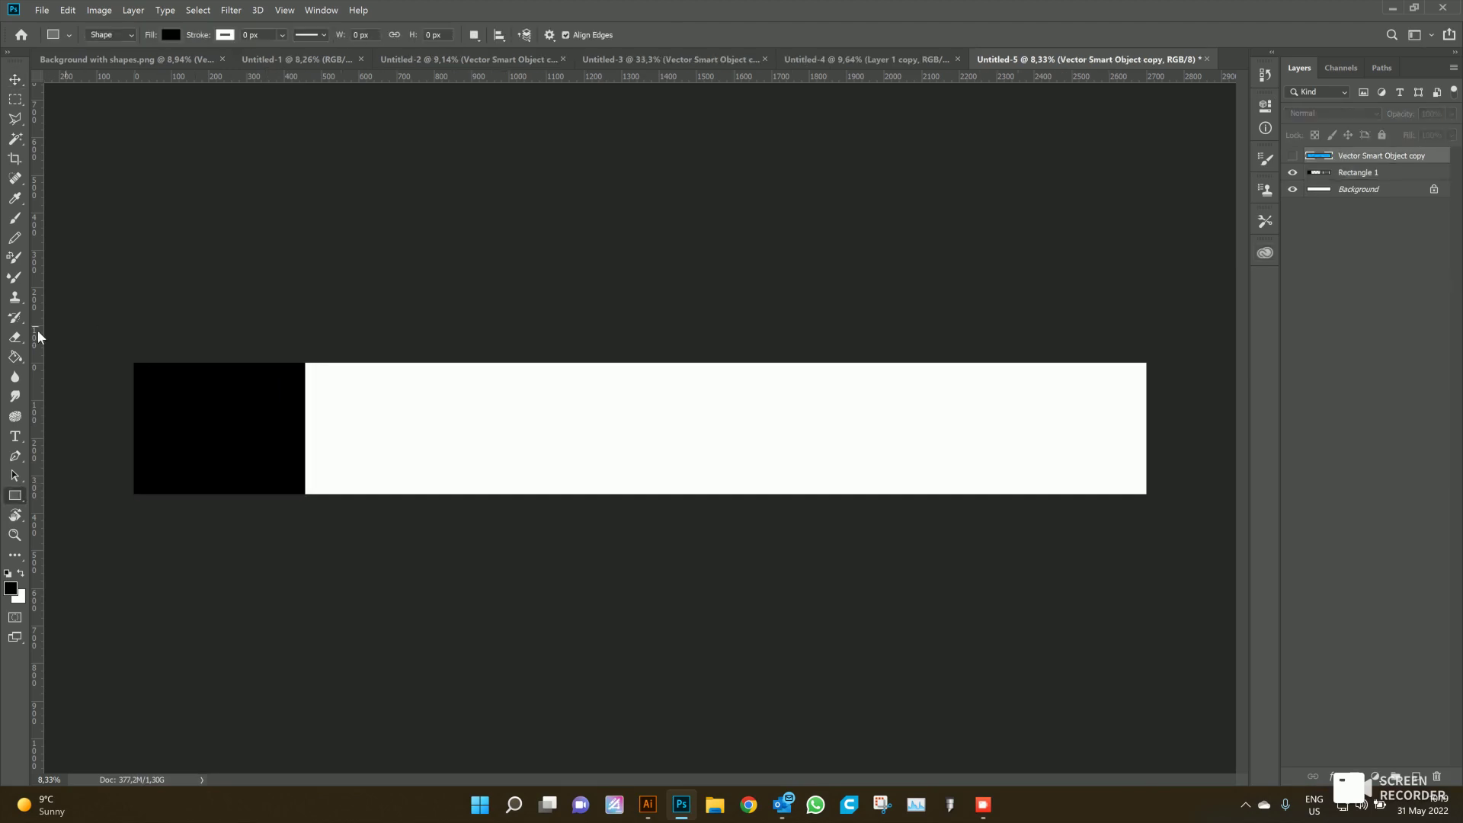
drag(136, 344, 1003, 425)
key(v)
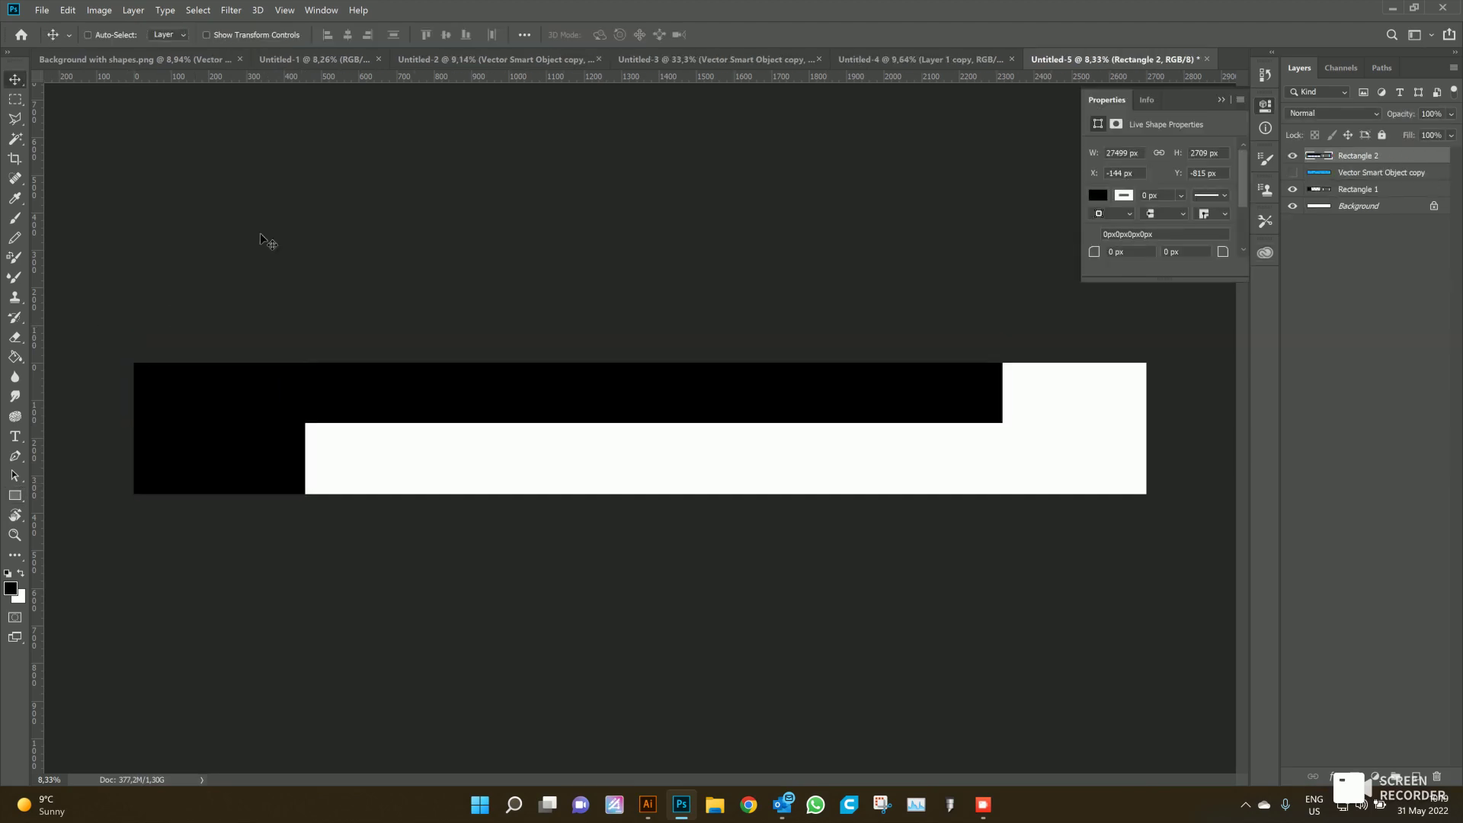
mouse_move(490, 405)
mouse_down()
mouse_move(531, 434)
mouse_move(513, 424)
mouse_move(528, 421)
mouse_up()
Stretch the second rectangle across the full canvas width and to about 2973 px high, flush with the canvas's upper edge.
key(ctrl+t)
drag(416, 406, 398, 403)
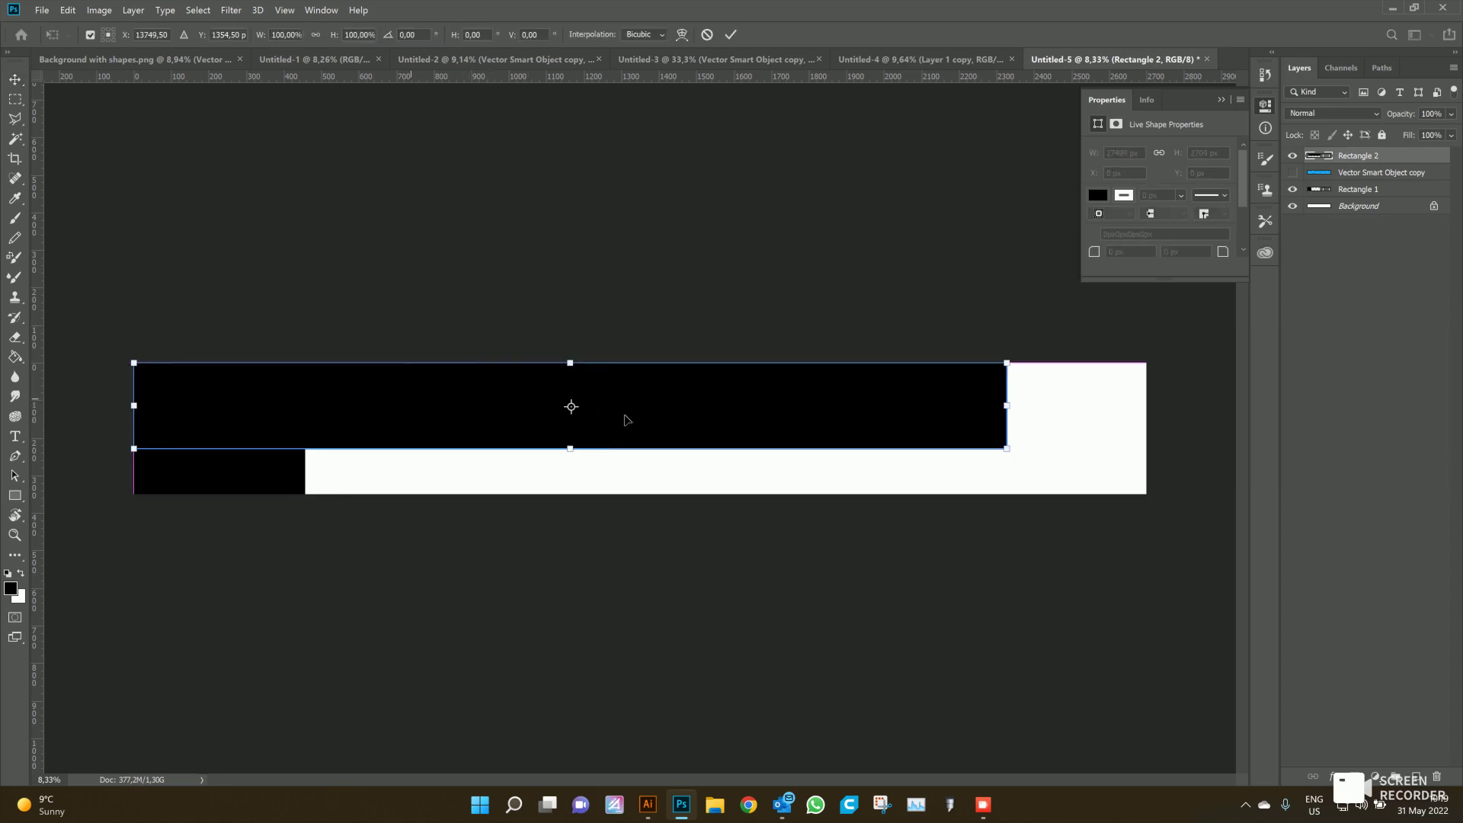
drag(1005, 407, 1146, 405)
drag(643, 455, 647, 464)
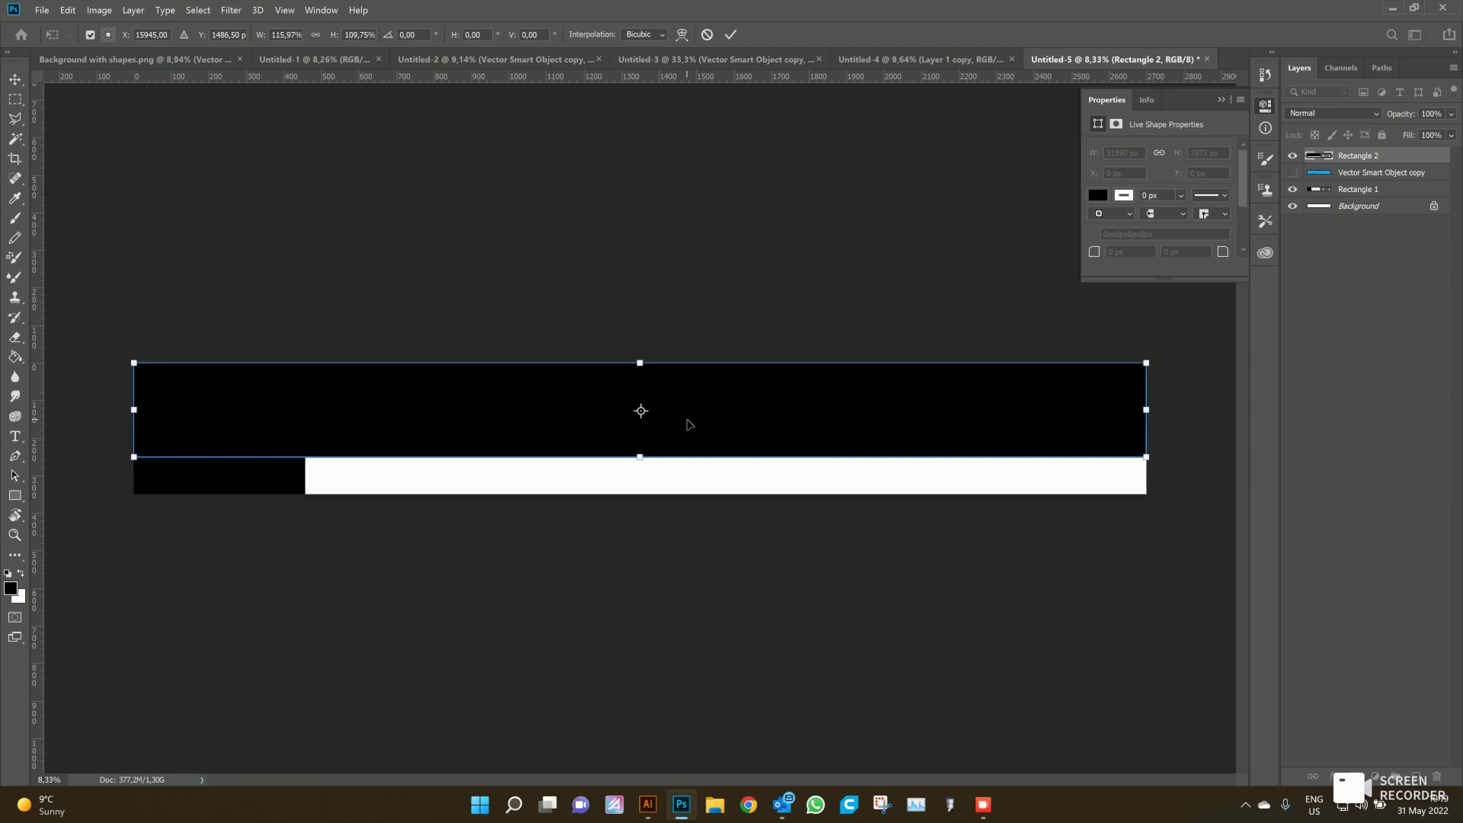
key(Return)
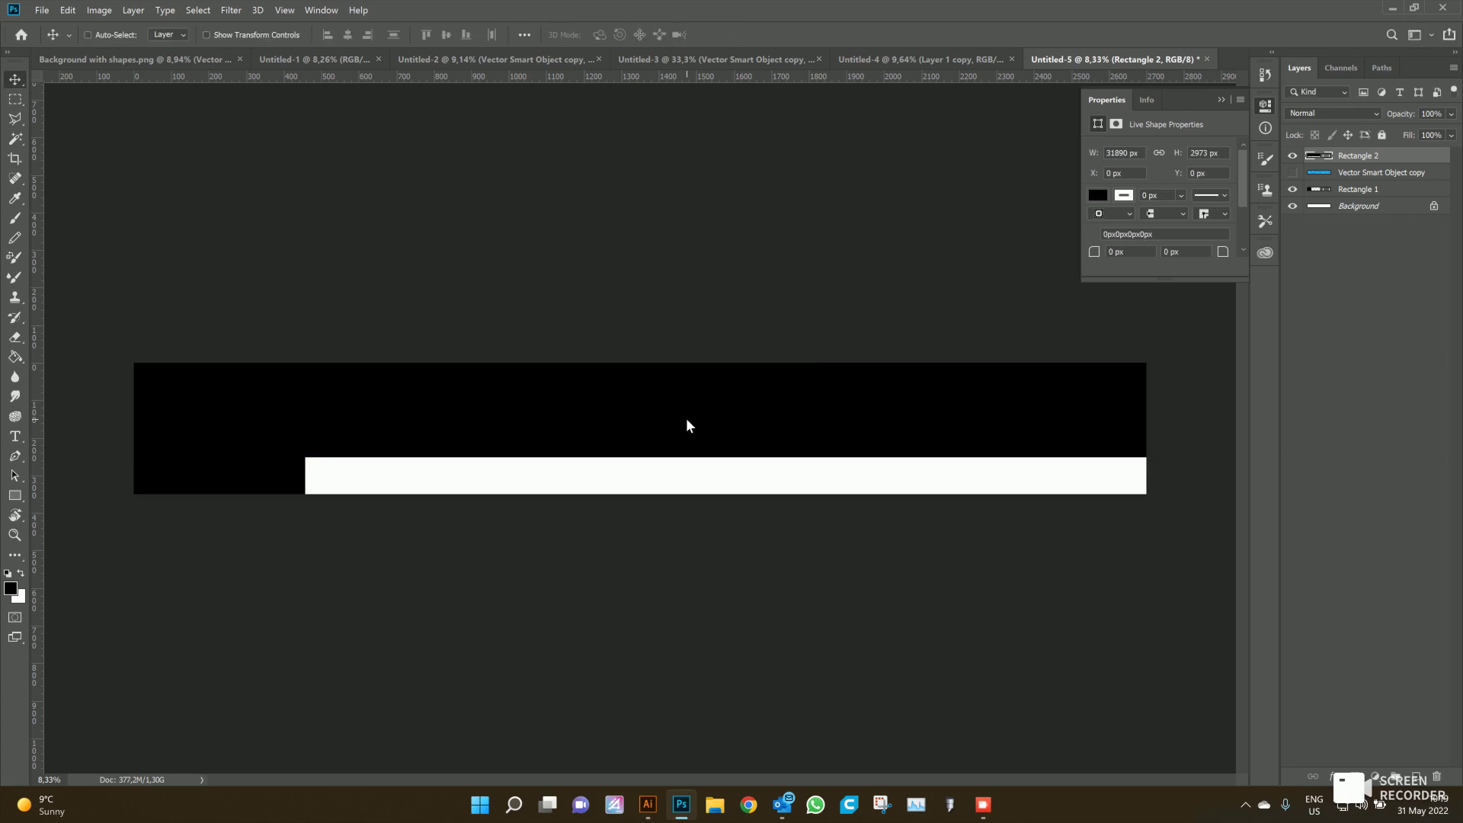
Merge the two black rectangles into one L-shaped shape and rasterize the merged layer.
ctrl+click(1356, 189)
right_click(1356, 189)
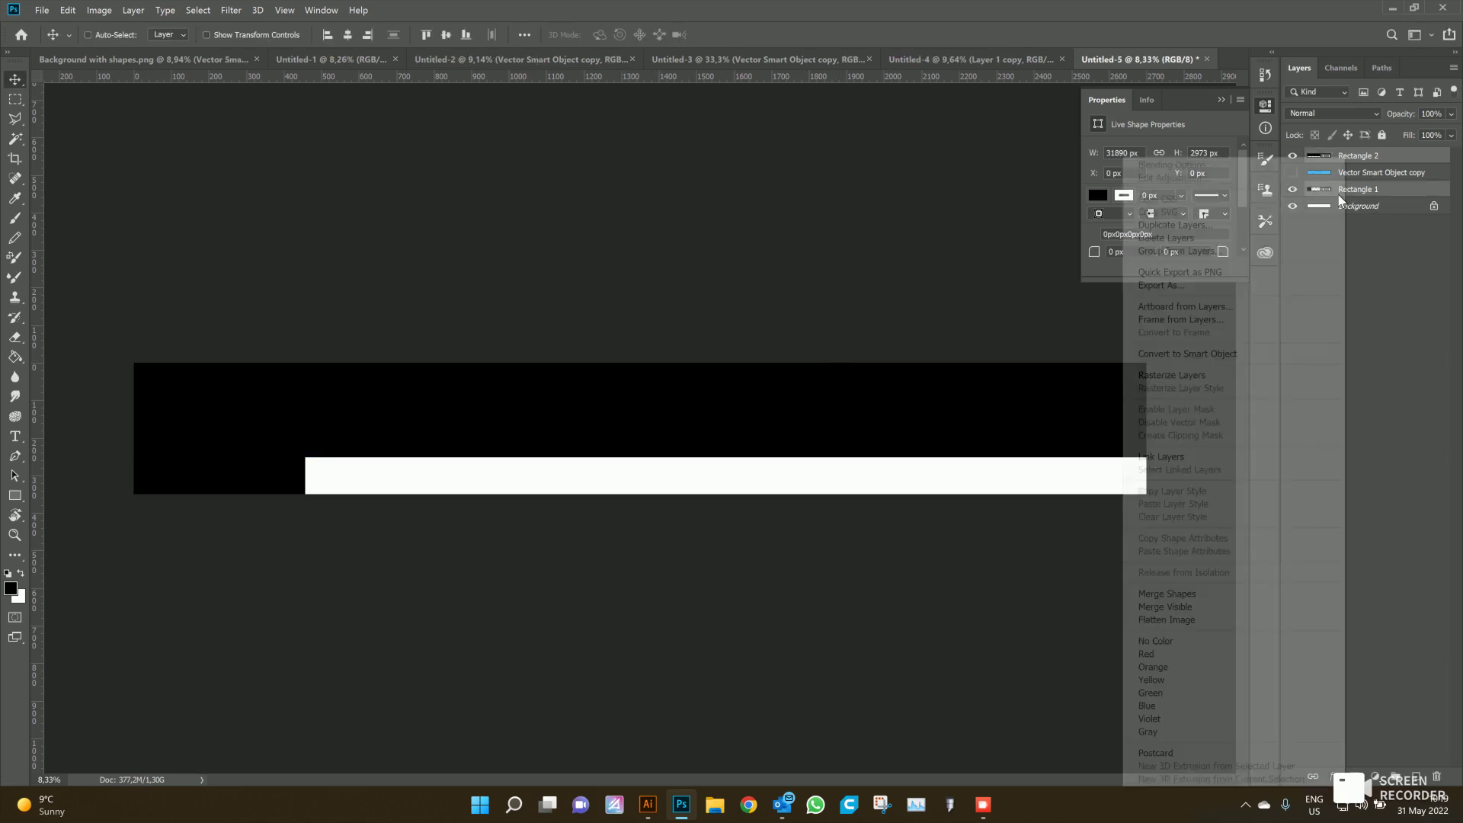
click(1167, 594)
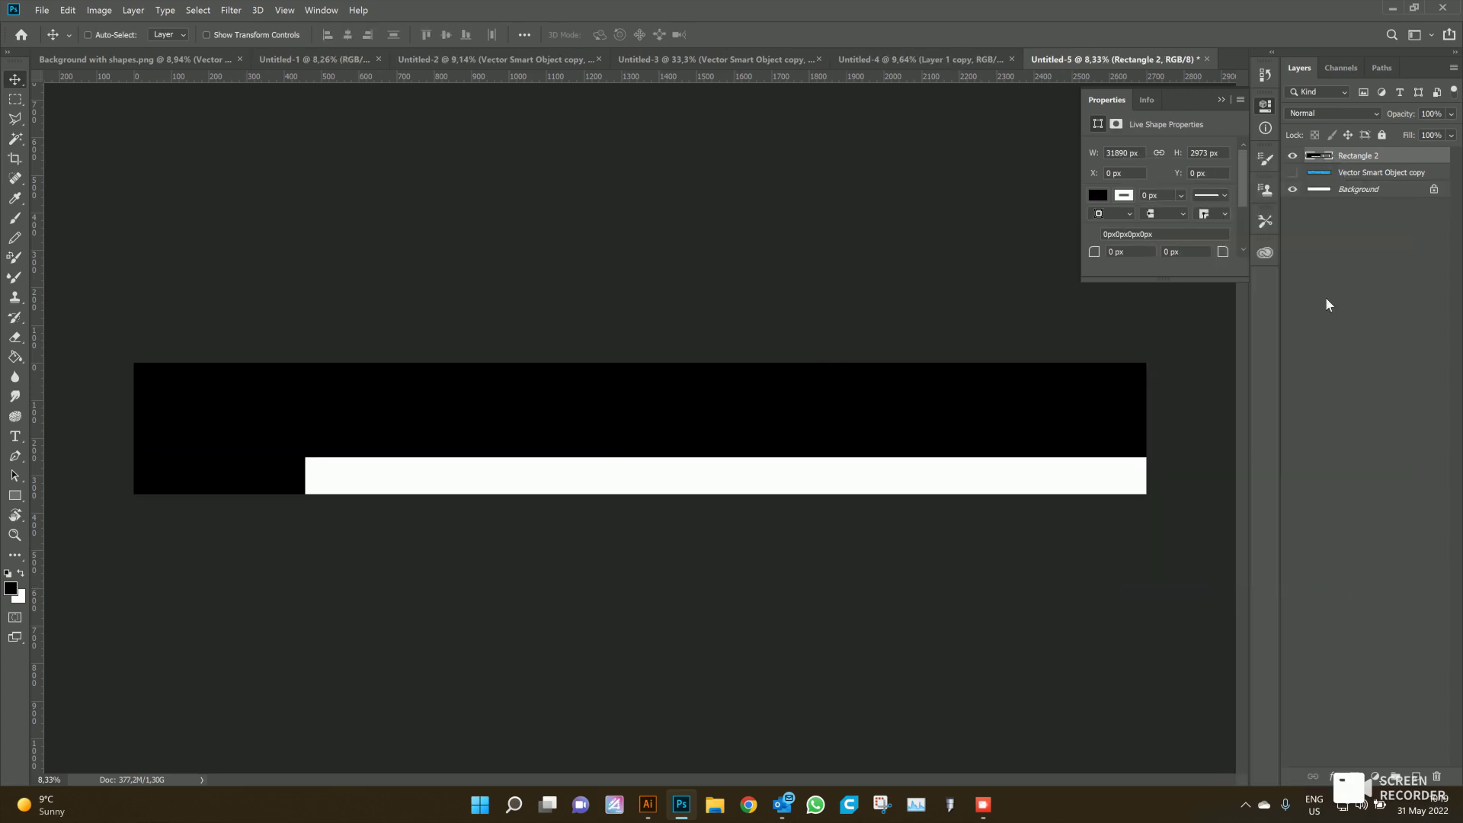
right_click(1364, 157)
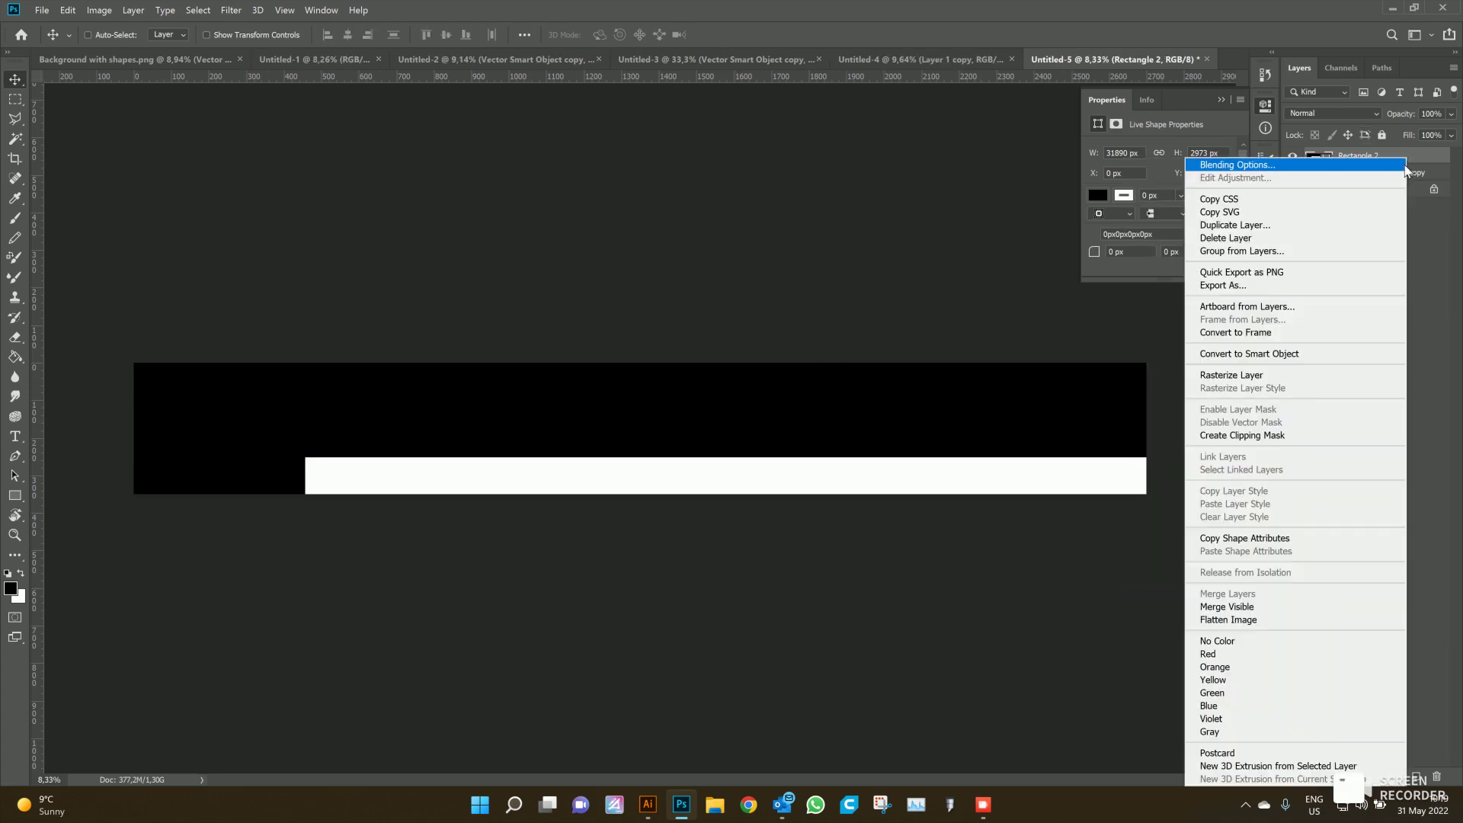
click(1258, 376)
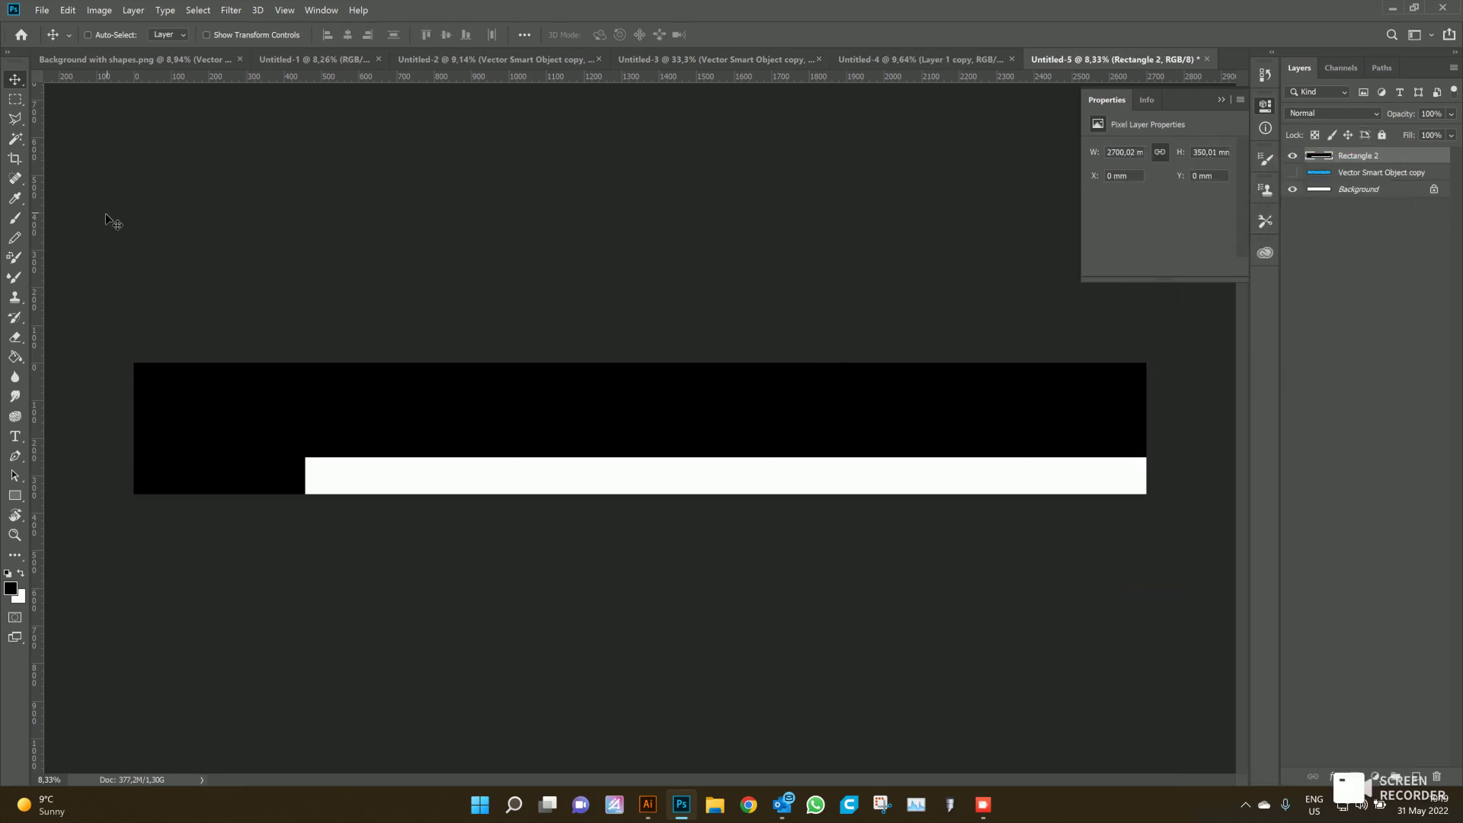
Select the black L-shaped area with the Magic Wand, then show the blue pattern layer and make it active.
click(16, 138)
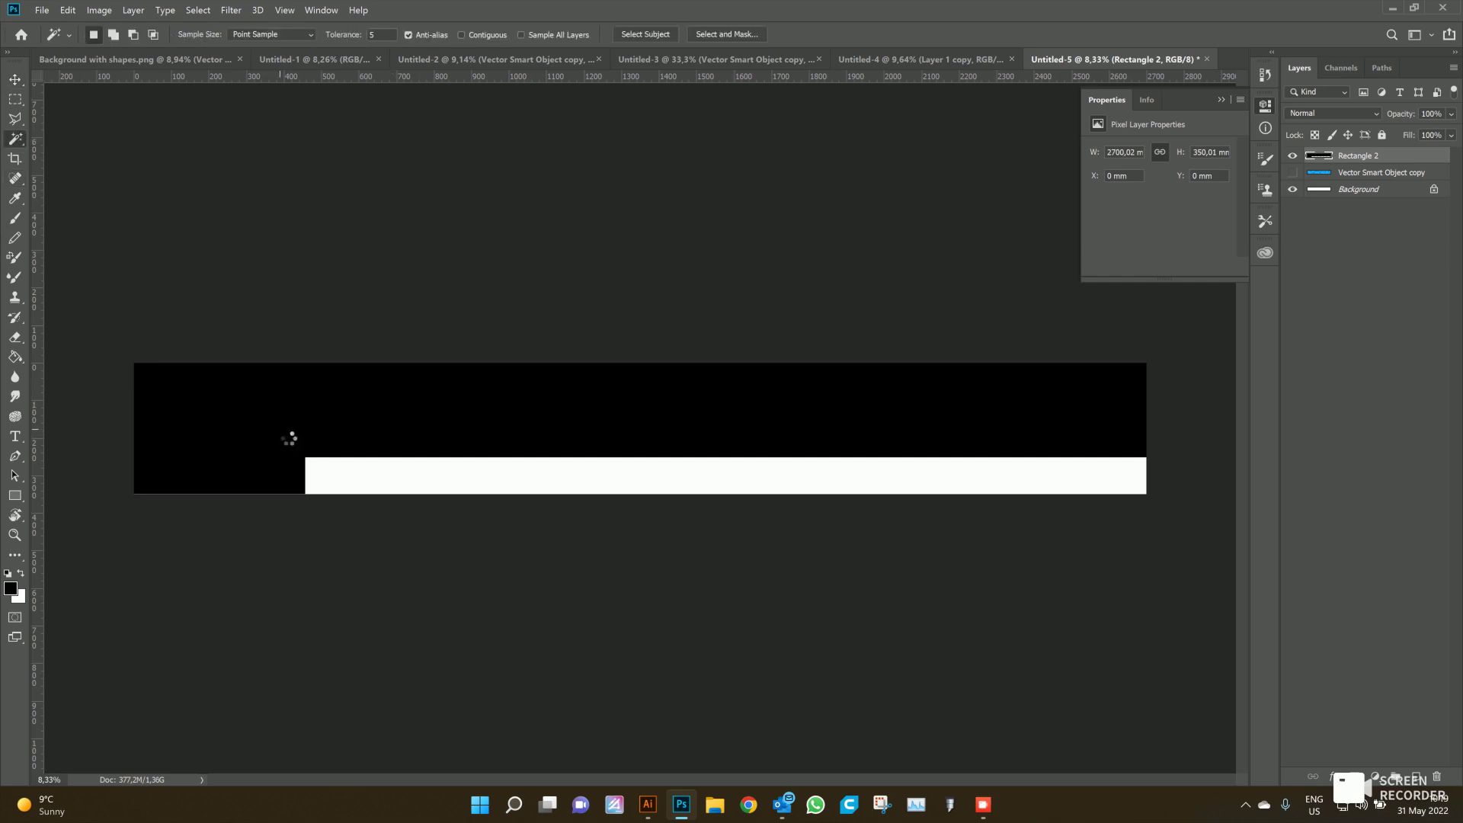
click(282, 435)
click(1292, 172)
click(1326, 174)
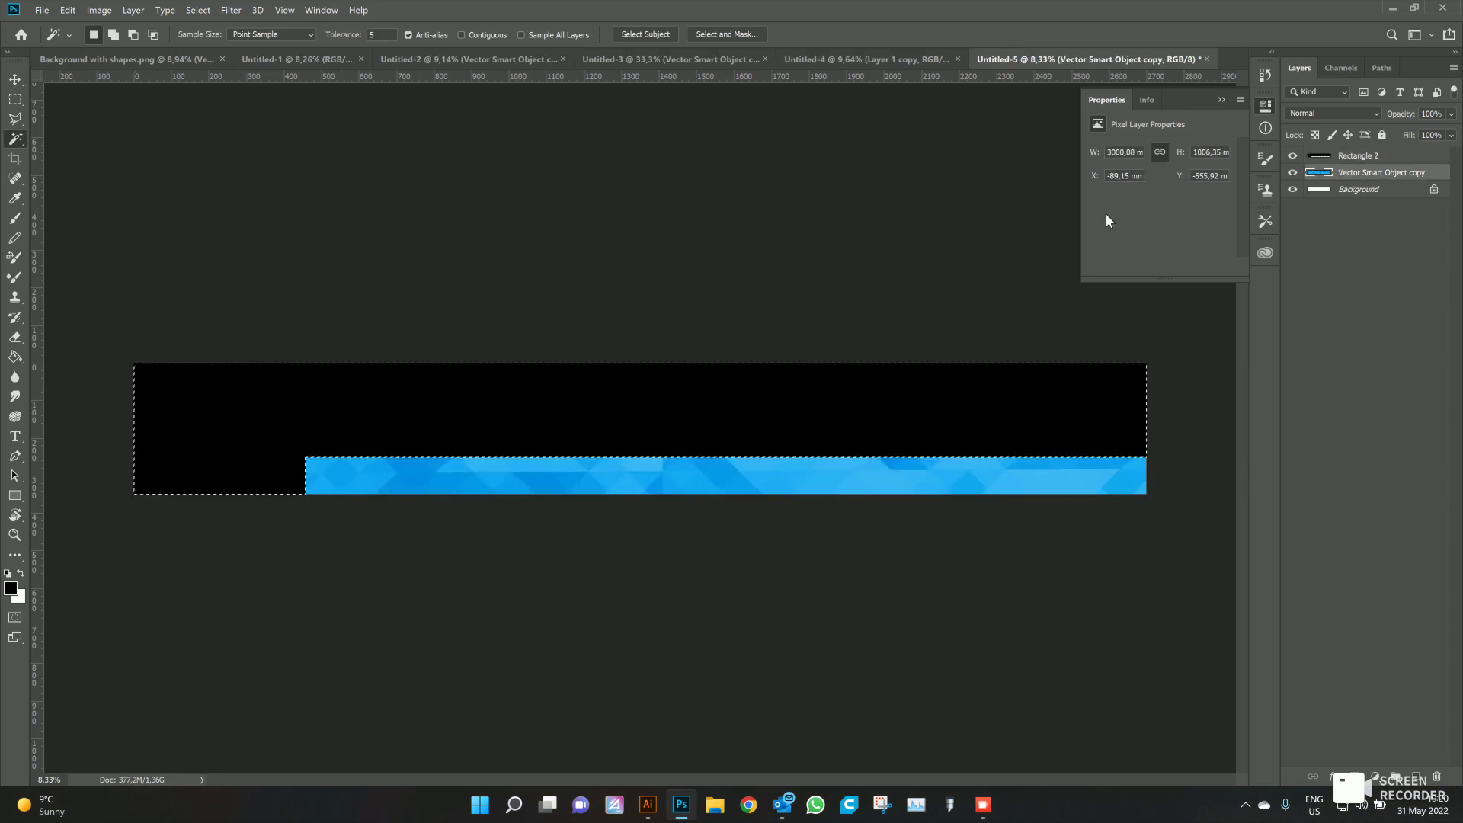
Cut the selected L-shaped area of the blue pattern onto a new layer and hide the leftover pattern and black shape layers.
right_click(673, 414)
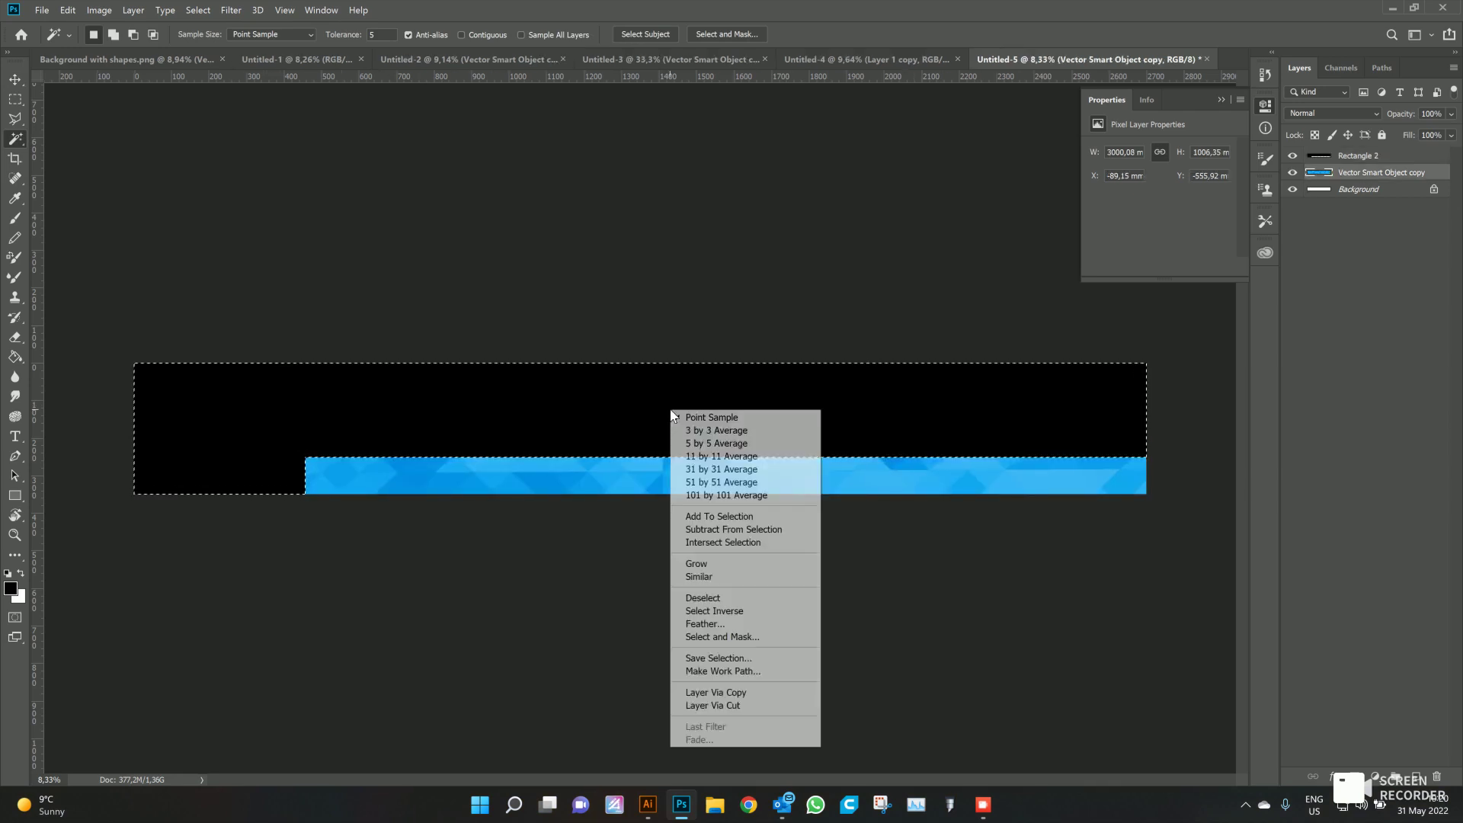
click(712, 705)
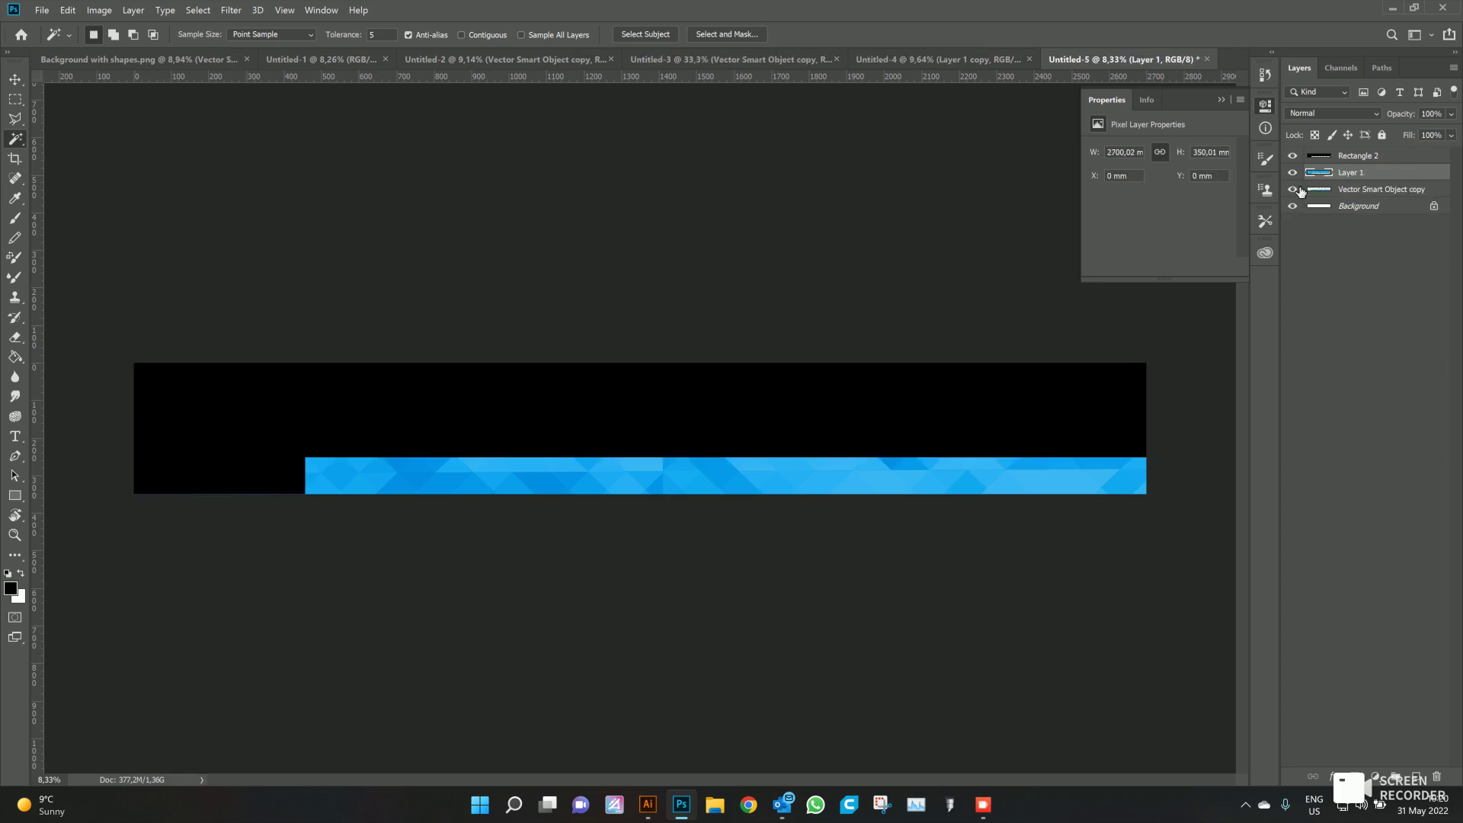
click(1294, 189)
click(1293, 156)
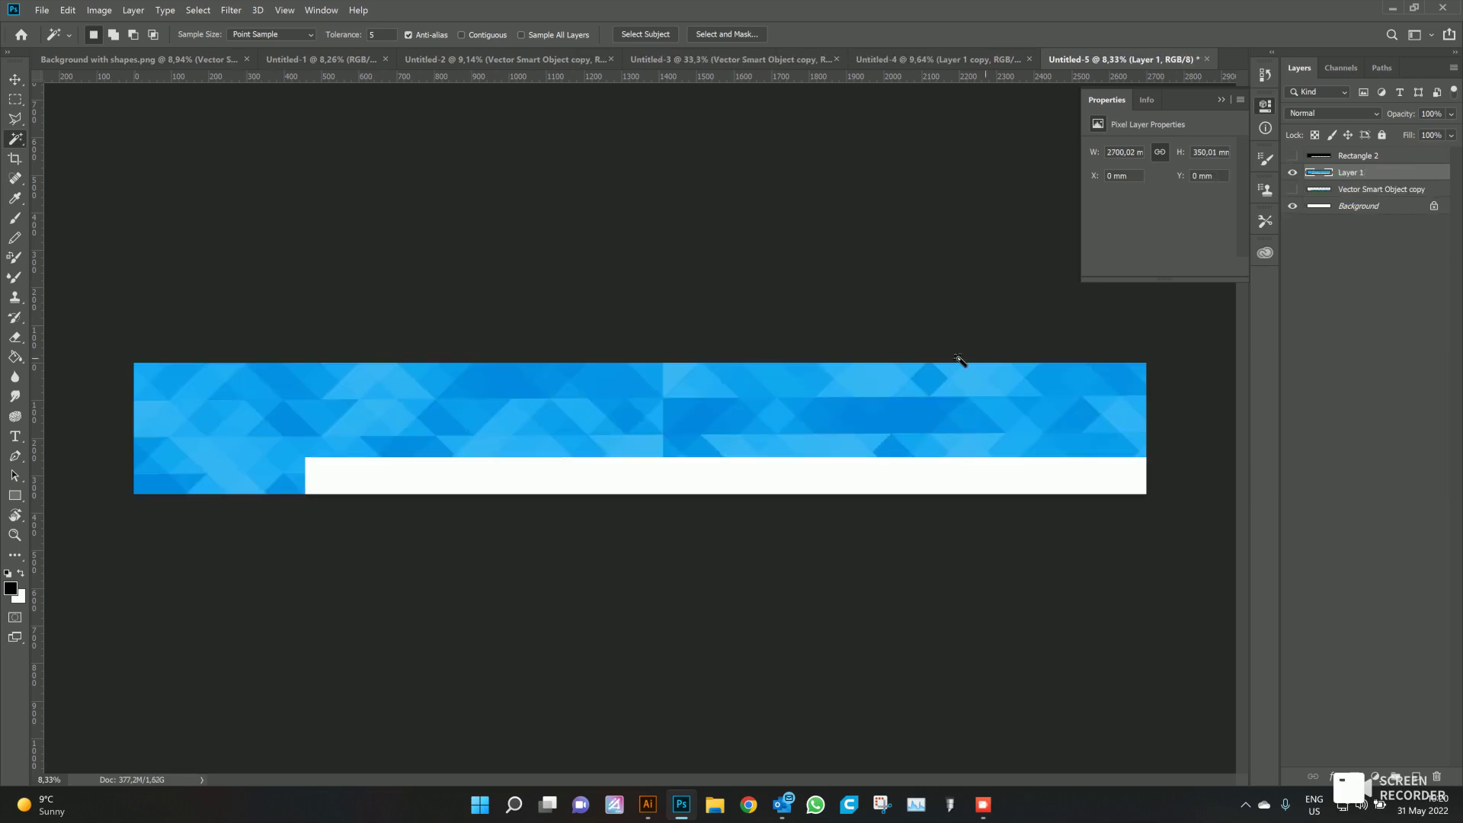